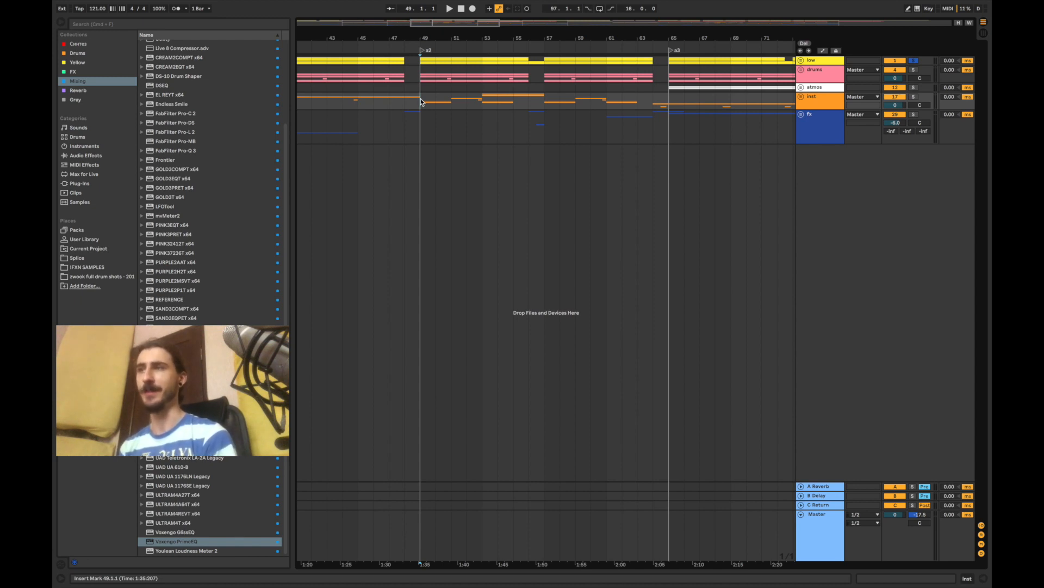
Play the section at bar 49 briefly, unfold the low group, and open Kick 2 on the kick track.
key("space")
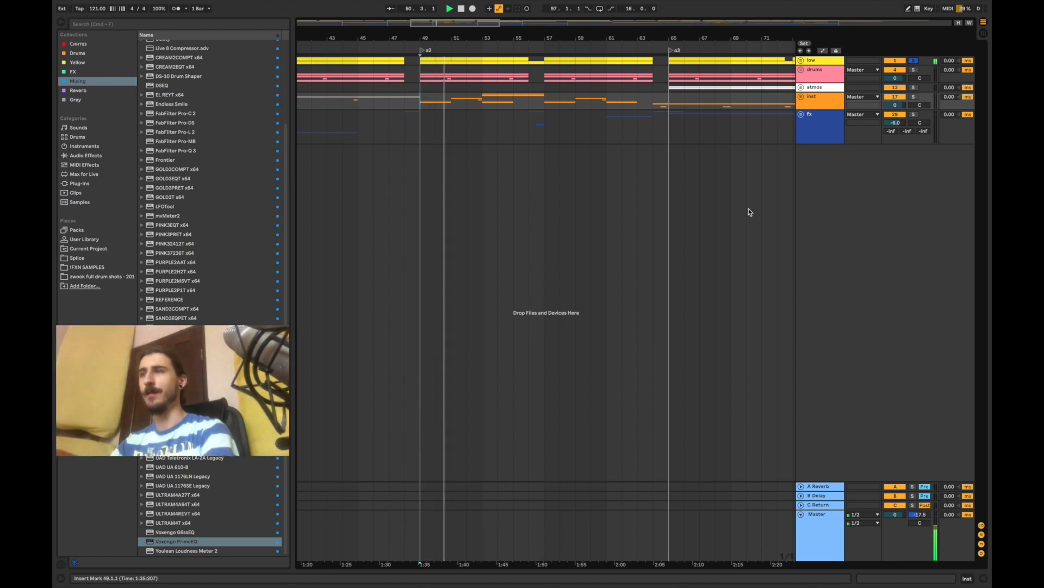
key("space")
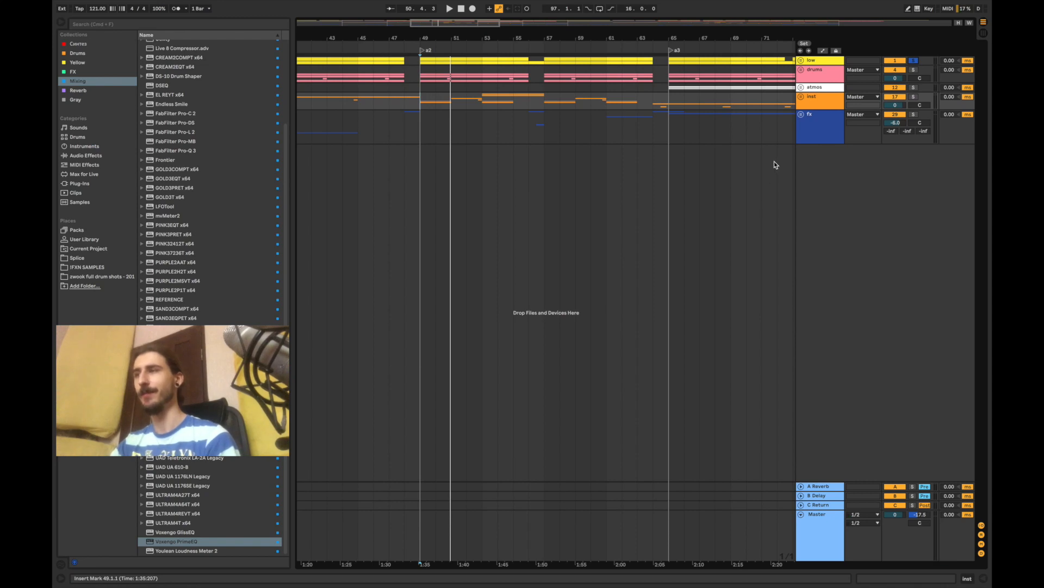
left_click(801, 61)
left_click(814, 97)
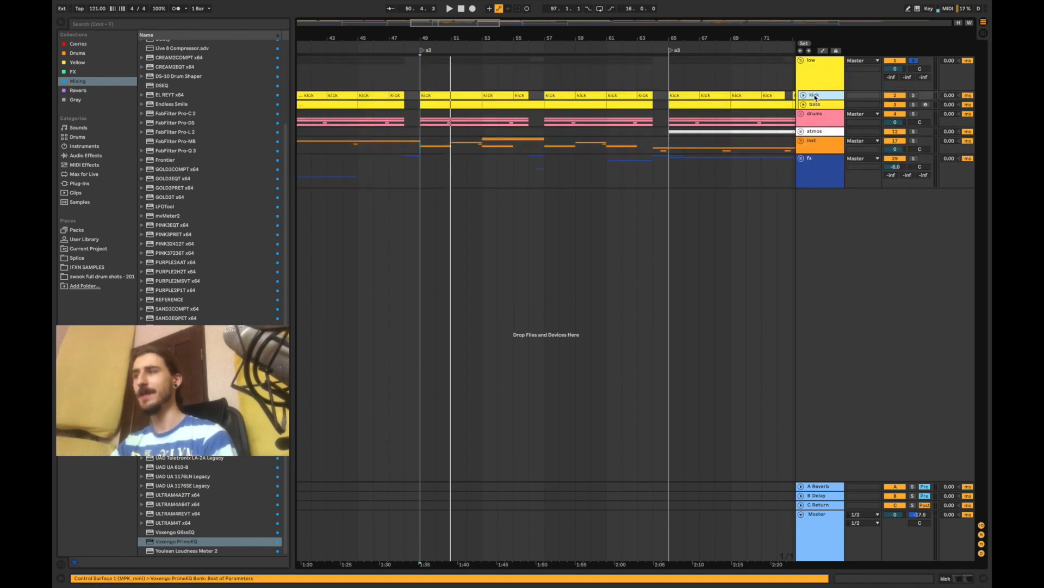
double_click(815, 96)
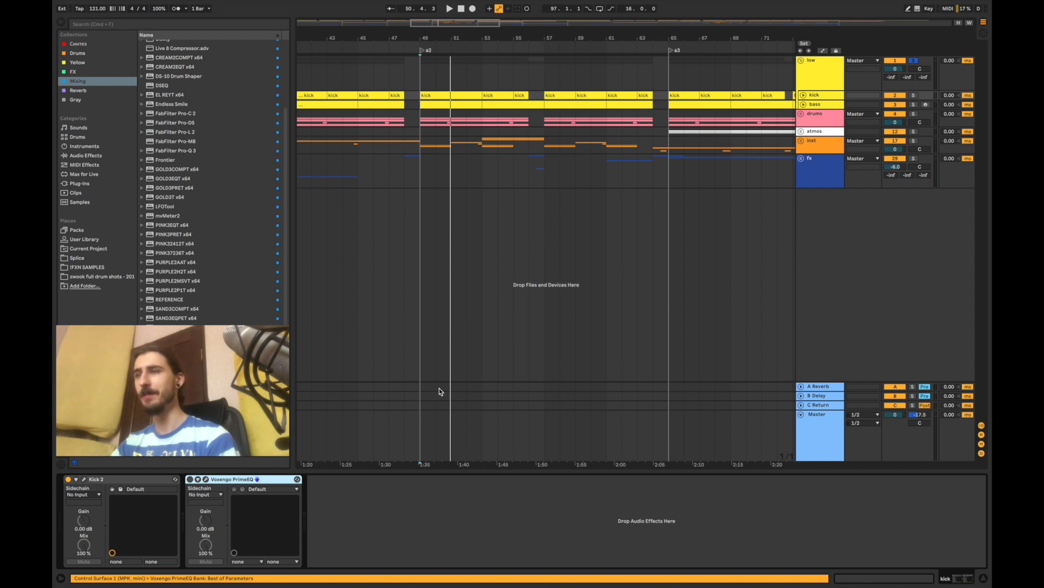
key("super+alt+p")
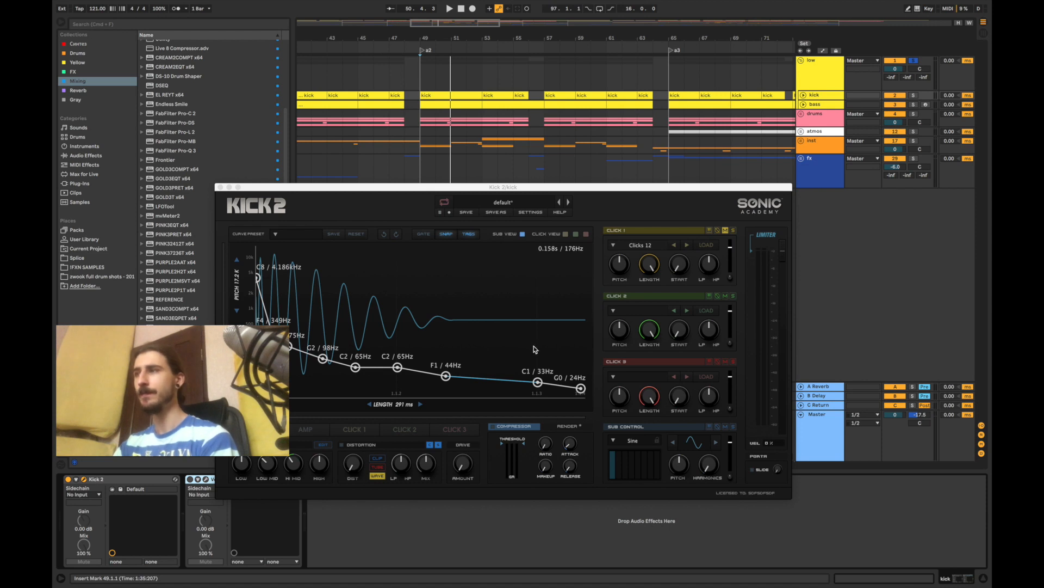
Raise the last point of Kick 2's pitch envelope to C1 (33 Hz) and show the amp envelope.
left_click_drag(581, 388, 582, 384)
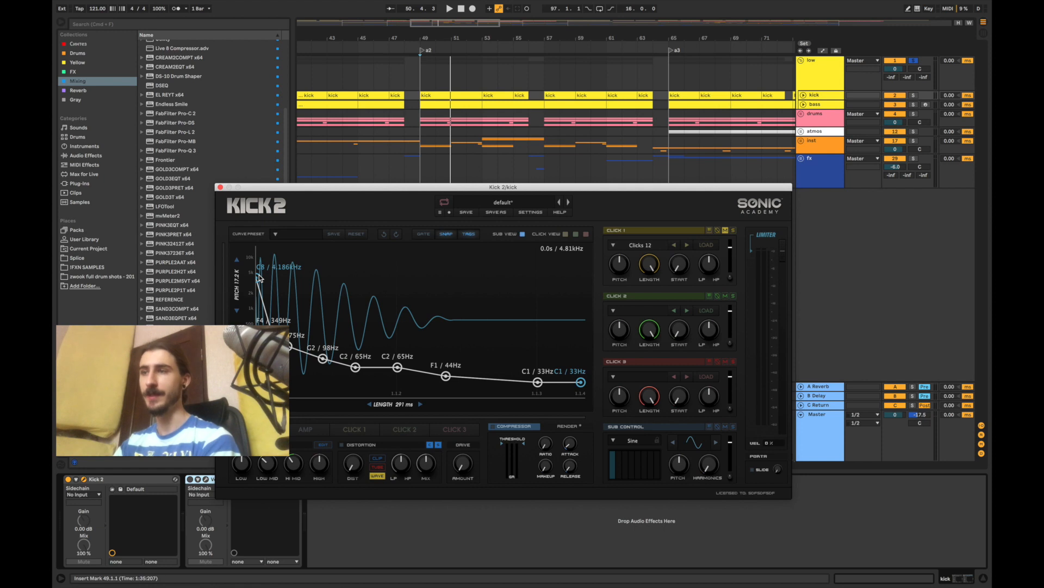
left_click(305, 430)
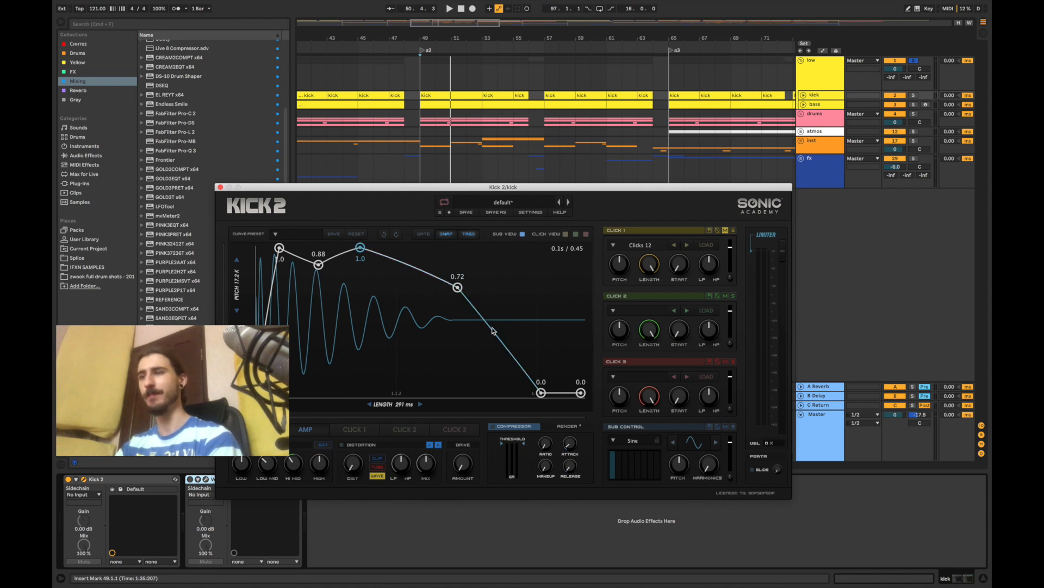
Try a shorter amp envelope decay, undo it, and nudge the zero-level point before the envelope's end slightly earlier.
mouse_move(540, 393)
left_mouse_down()
mouse_move(519, 403)
mouse_move(541, 404)
left_mouse_up()
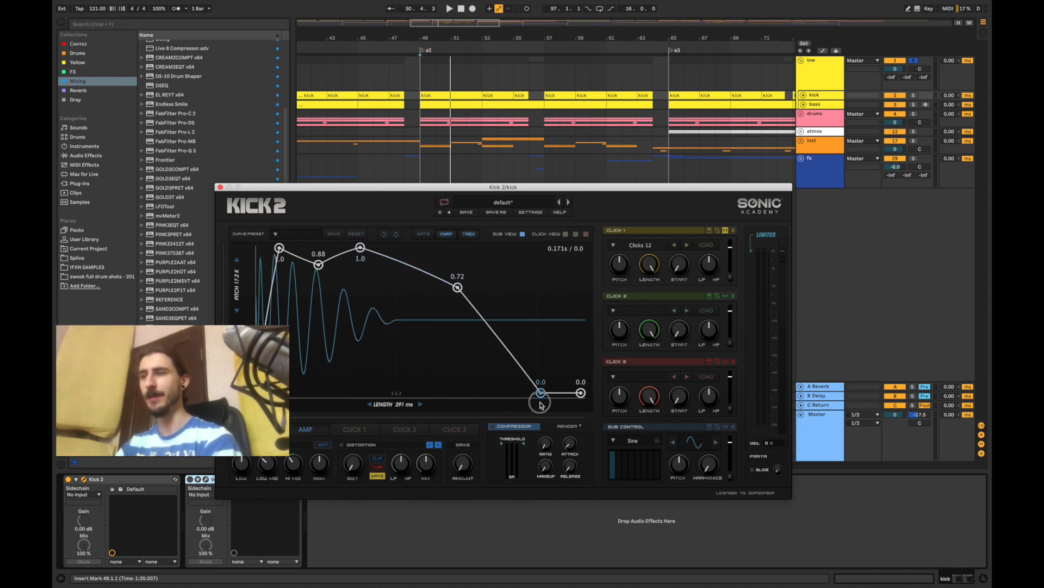
left_click_drag(458, 288, 435, 289)
left_click(385, 234)
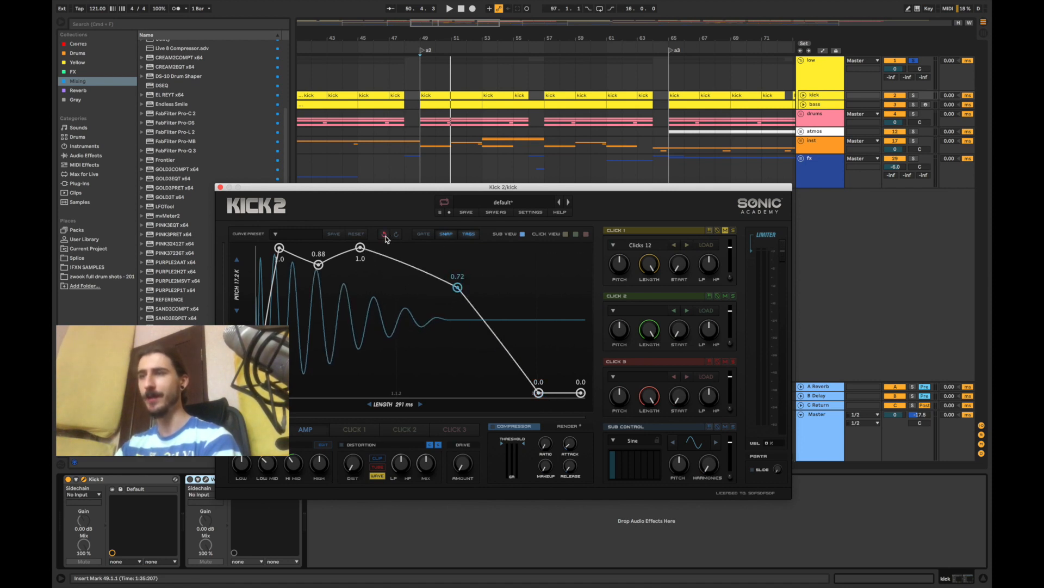
left_click(385, 235)
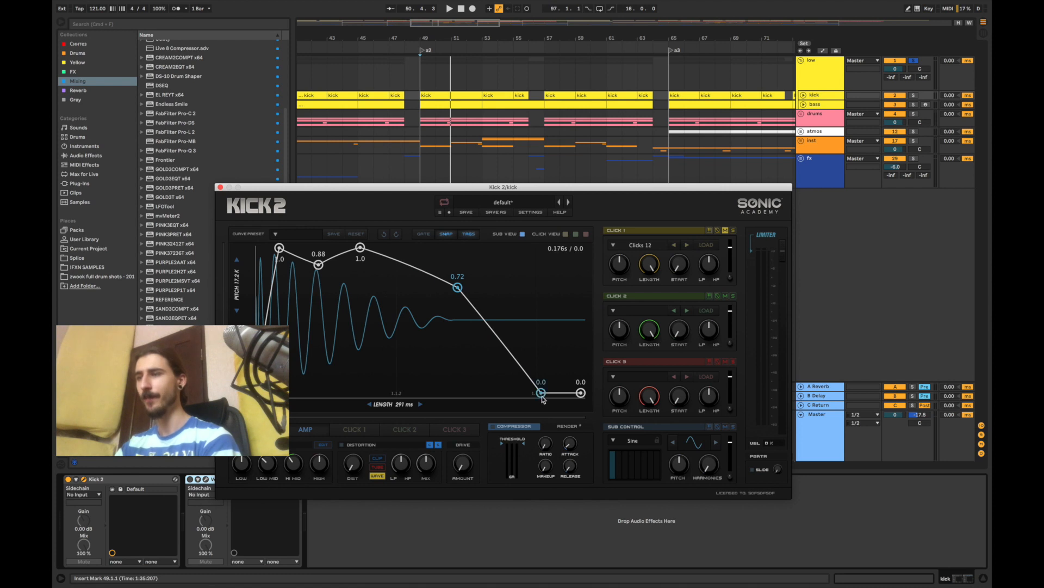
left_click_drag(541, 396, 541, 396)
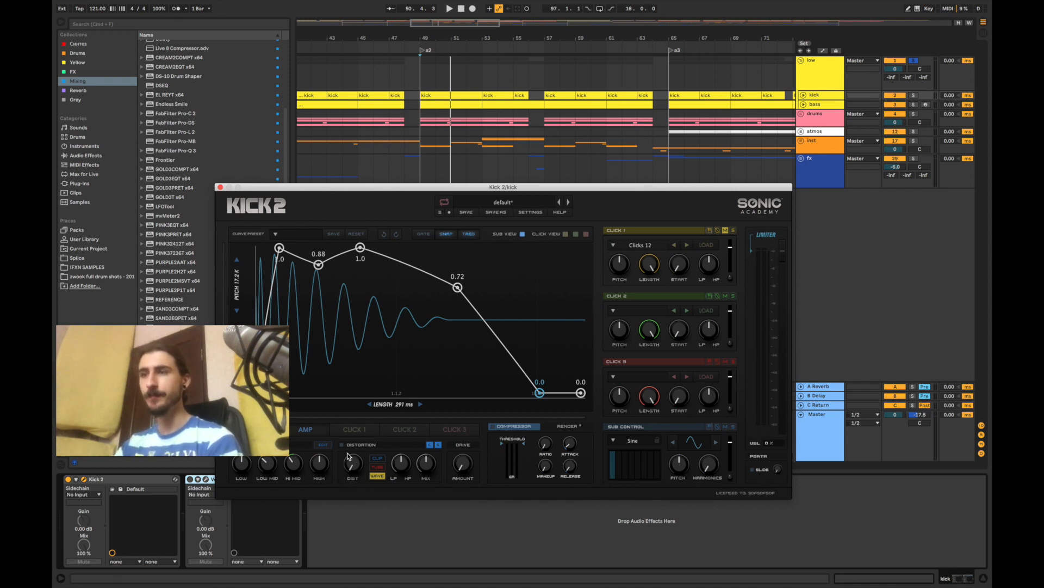
Audition the kick with Kick 2's EQ shown and move its yellow band to 300 Hz at -7.1 dB.
left_click(323, 445)
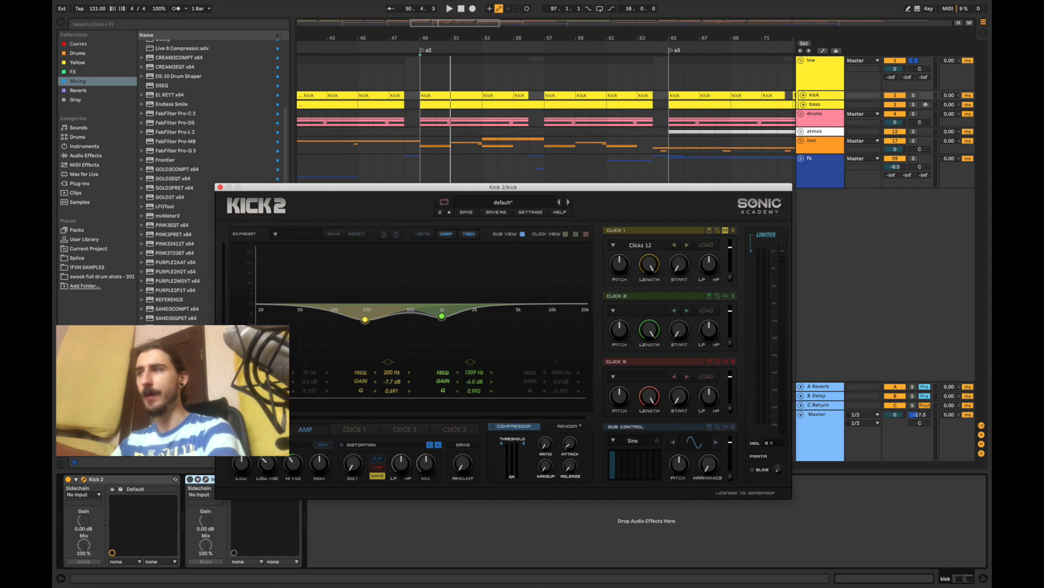
key("space")
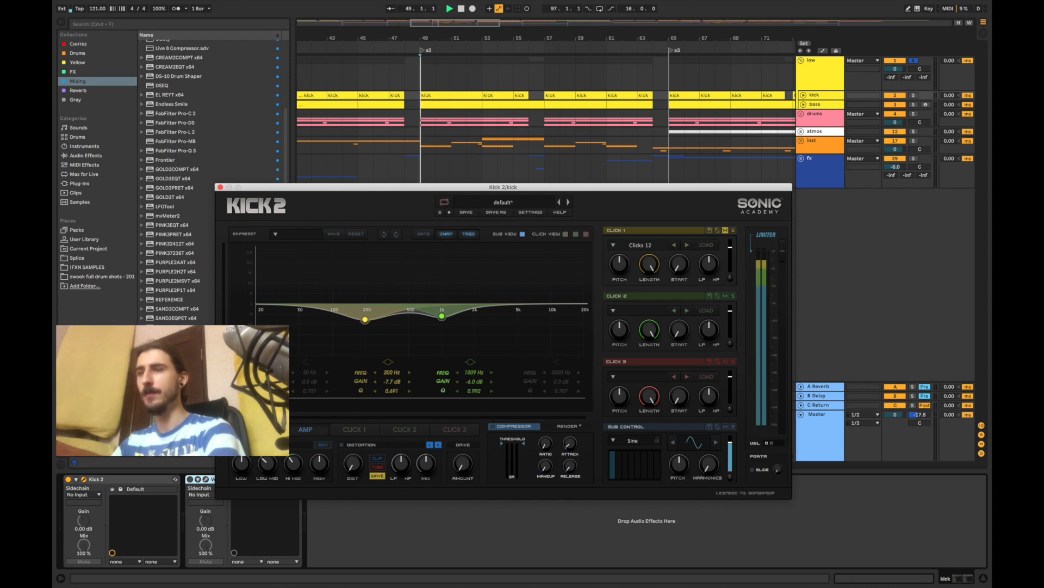
key("space")
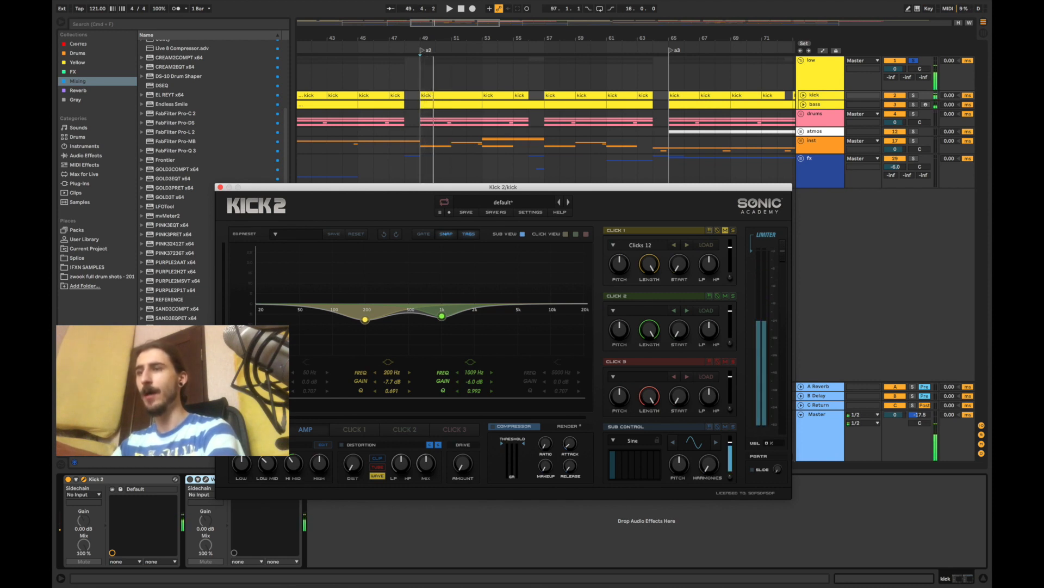
key("space")
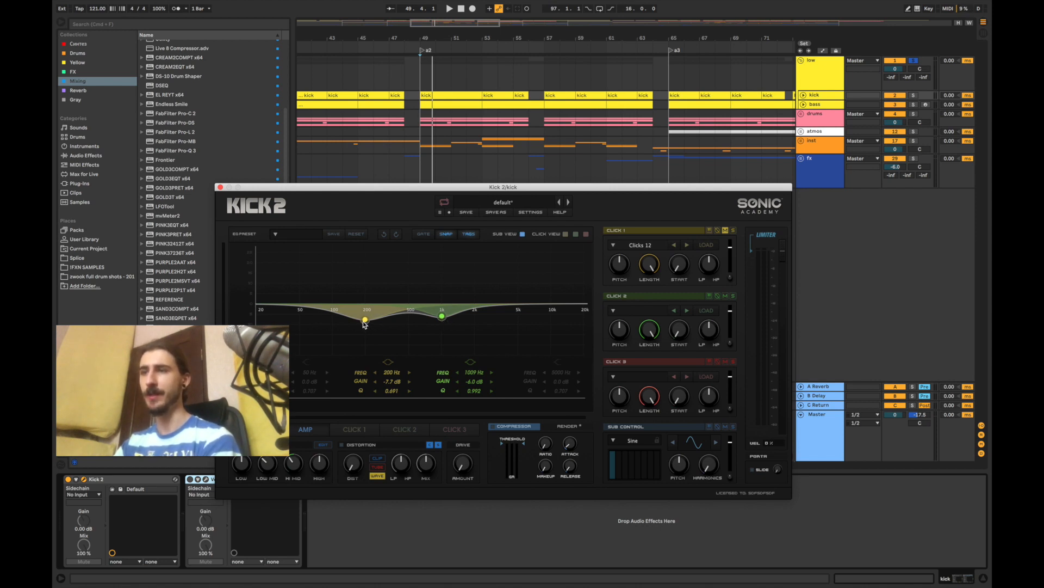
left_click_drag(364, 325, 383, 321)
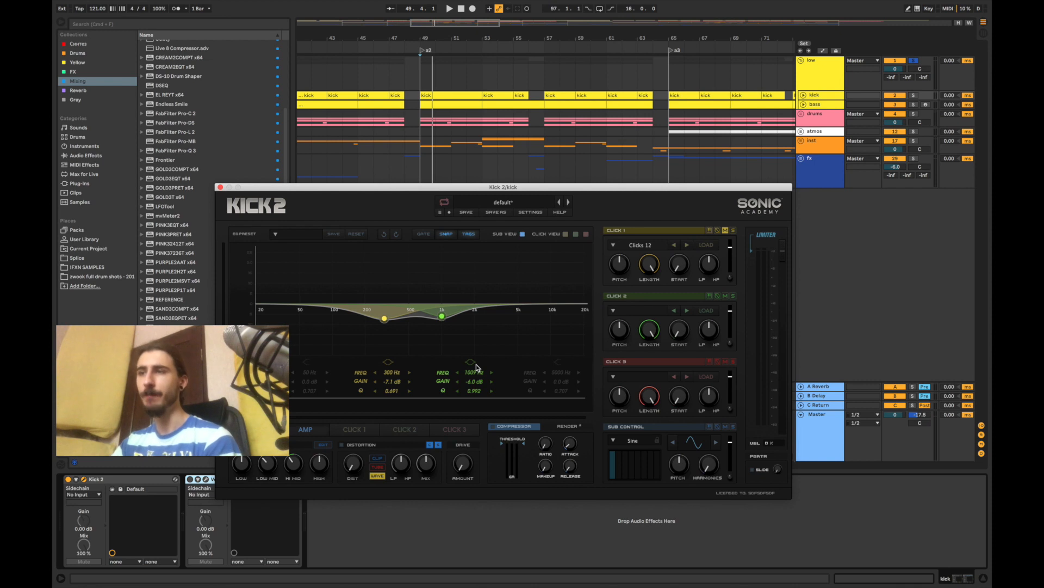
key("space")
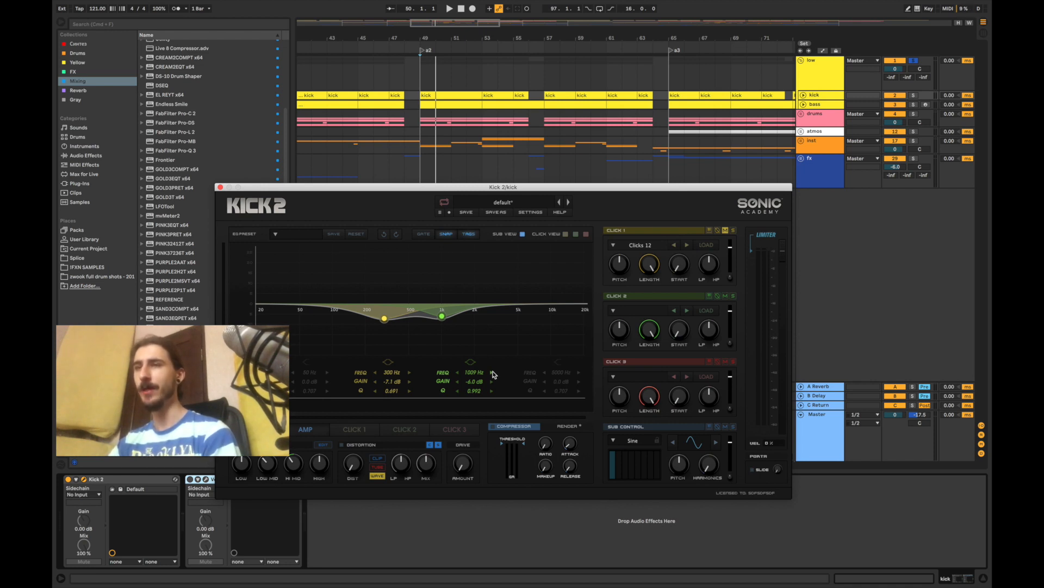
left_click(220, 187)
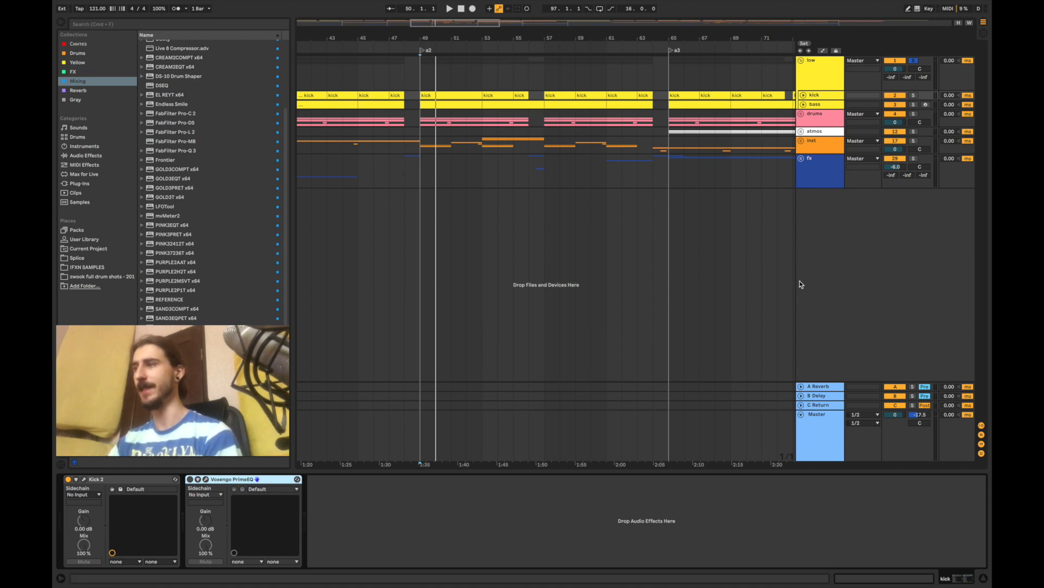
Enable Voxengo PrimeEQ on the kick and replace its boost with a cut of about 2.5 dB near 200 Hz.
left_click(190, 479)
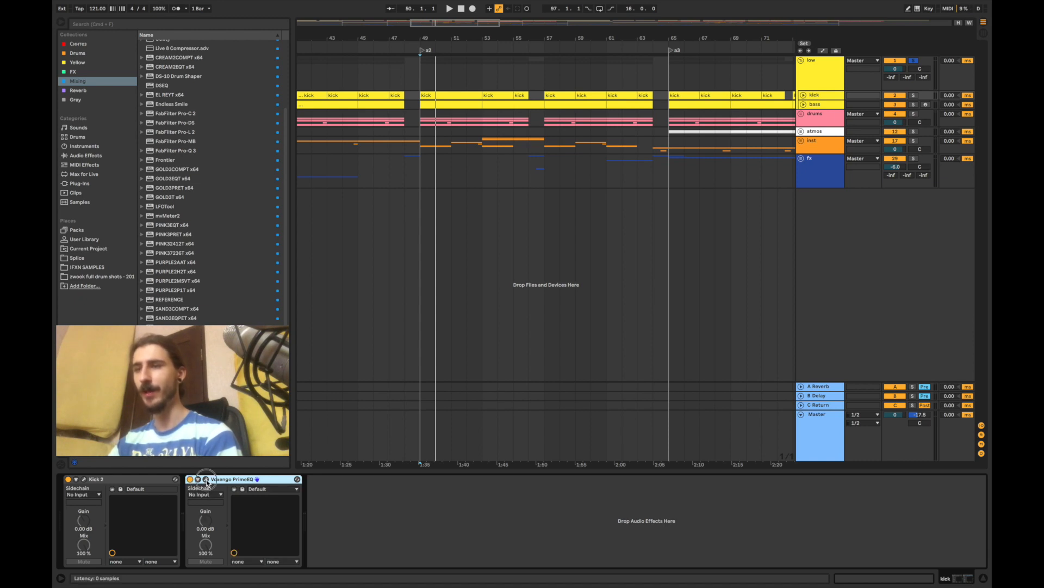
left_click(206, 479)
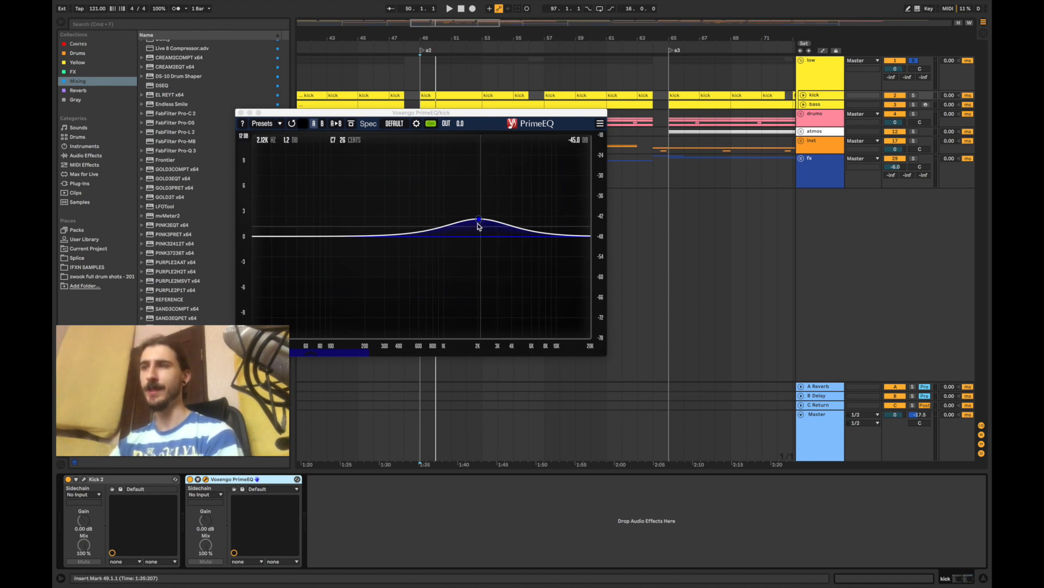
left_click_drag(479, 222, 374, 260)
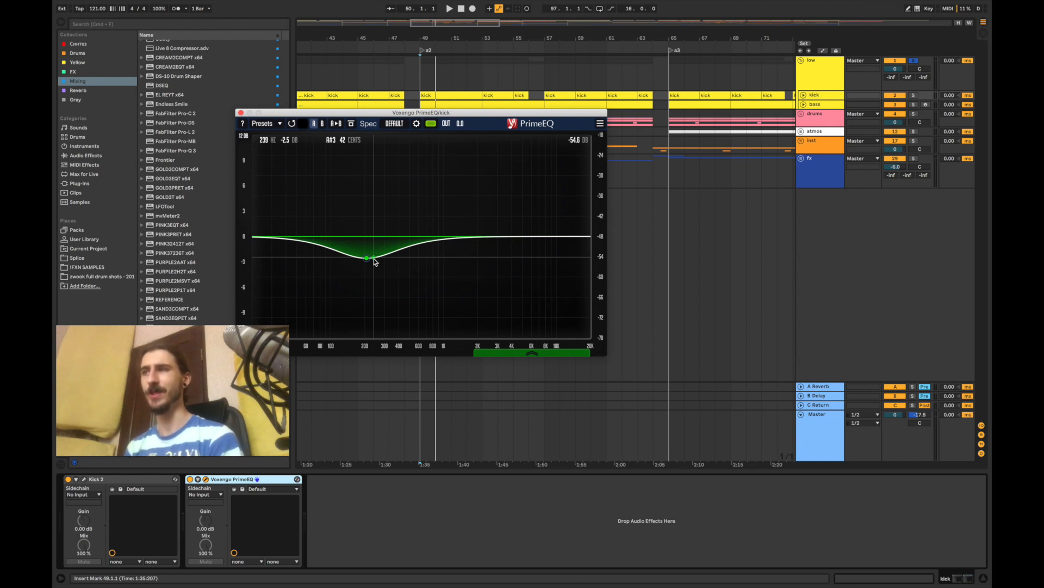
left_click(241, 112)
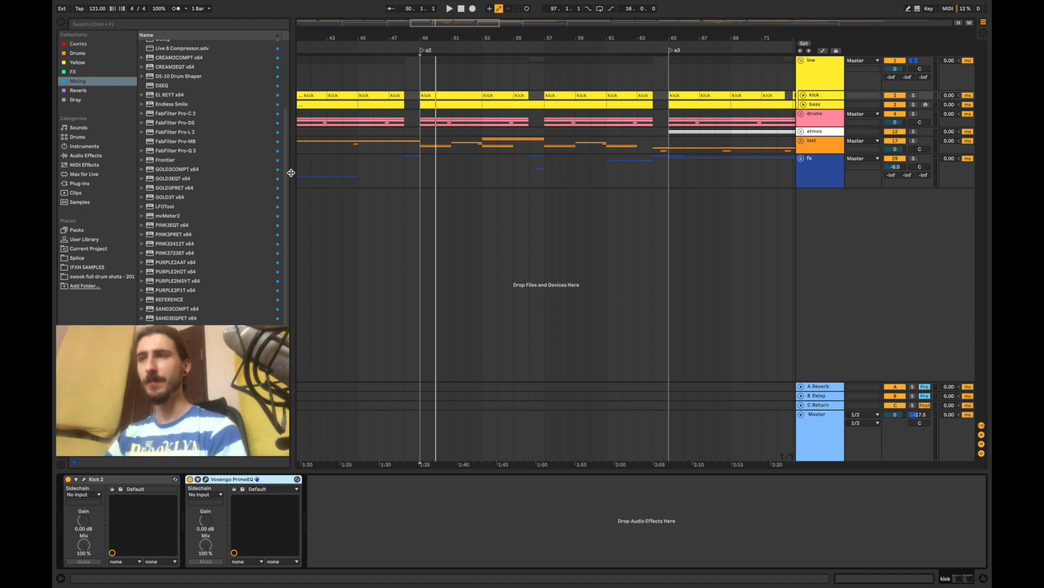
Insert a Utility between Kick 2 and Voxengo PrimeEQ and invert the phase of both its left and right inputs.
scroll(286, 177, "up", 4)
left_click_drag(169, 140, 188, 480)
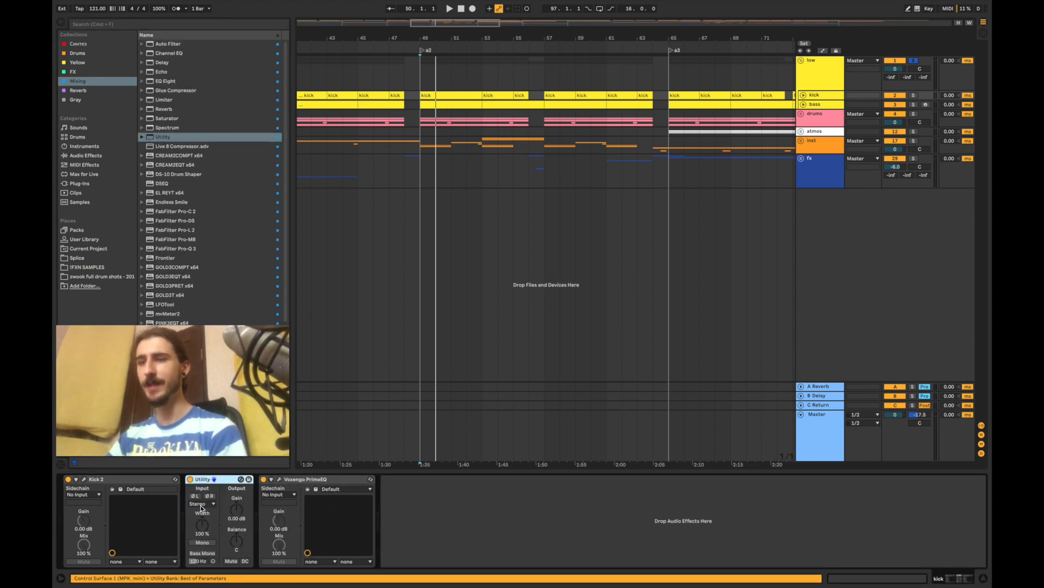
left_click(195, 496)
left_click(209, 496)
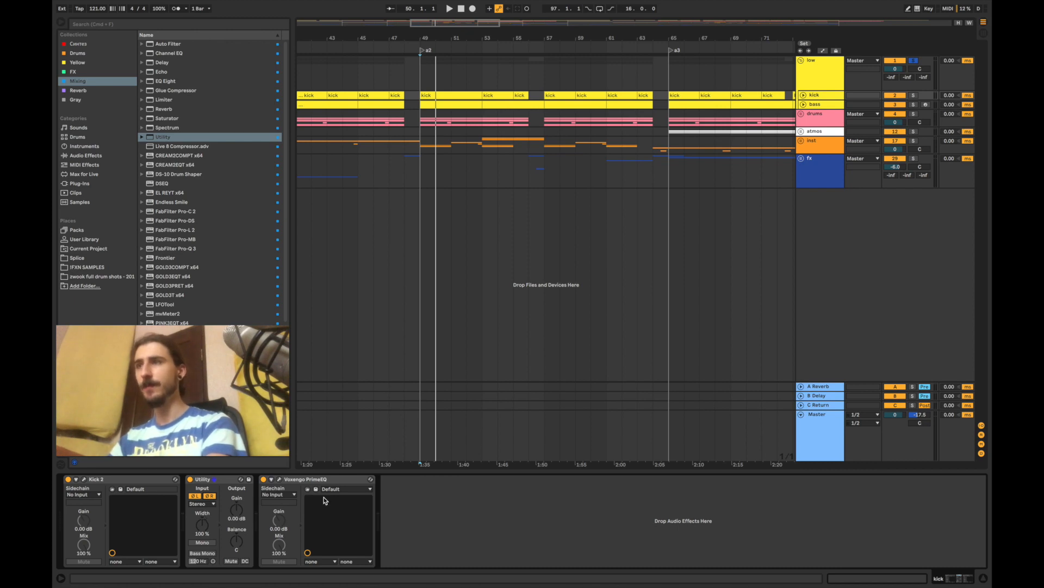
Play the kick section with Utility on and bypassed to compare the phase inversion, leaving Utility enabled.
key("space")
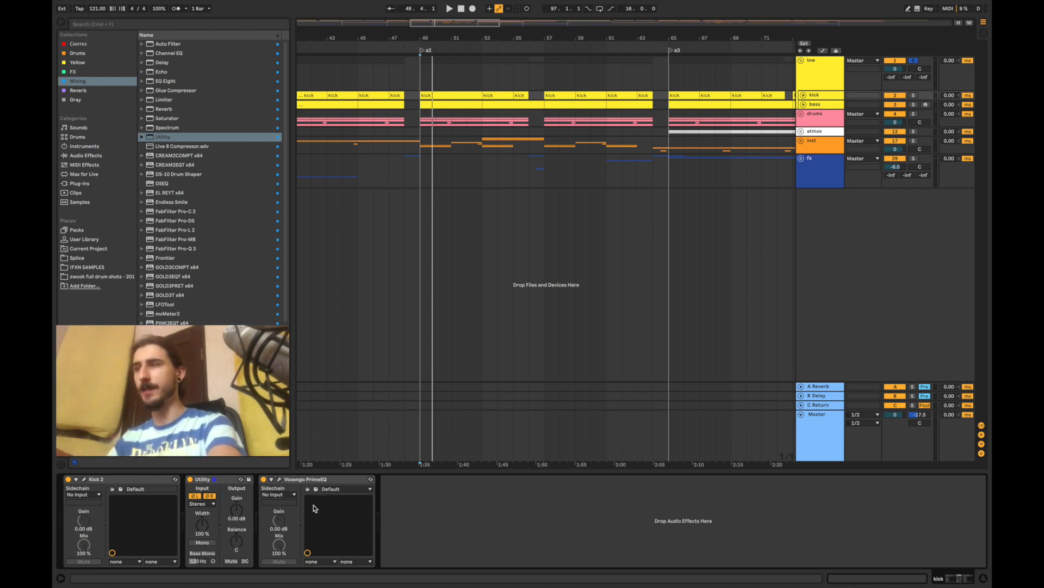
key("space")
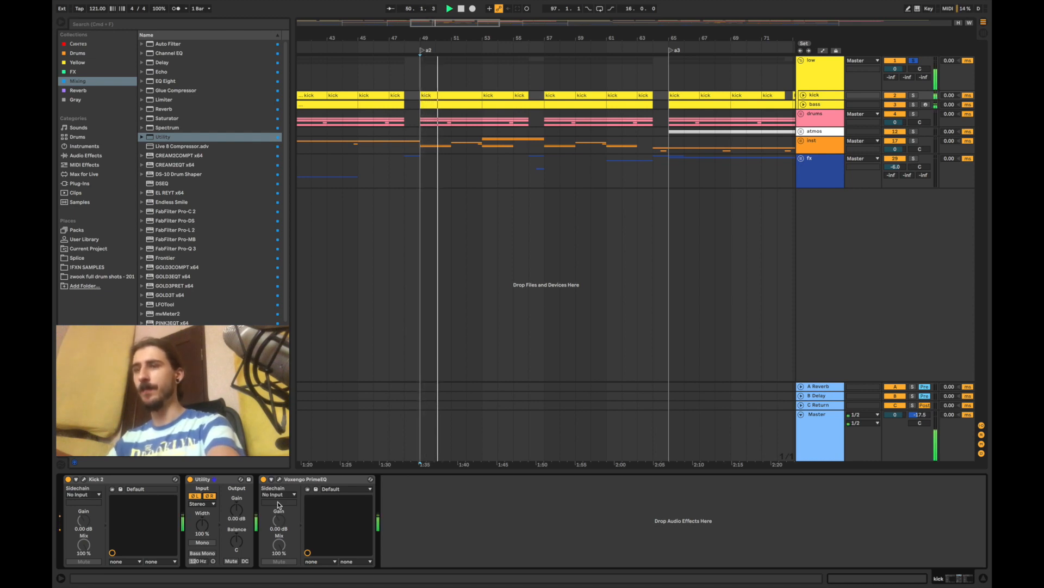
left_click(190, 479)
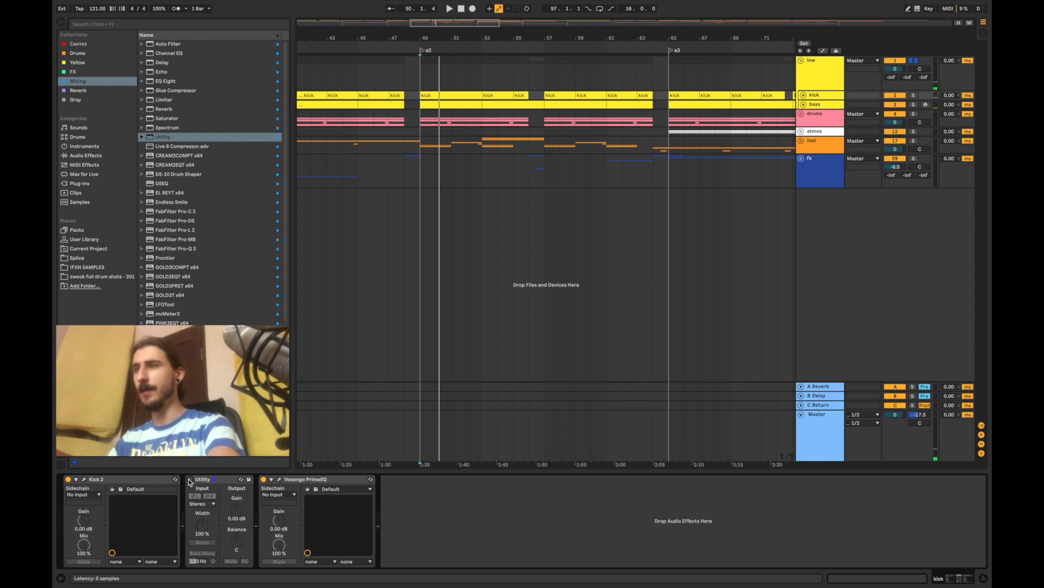
key("space")
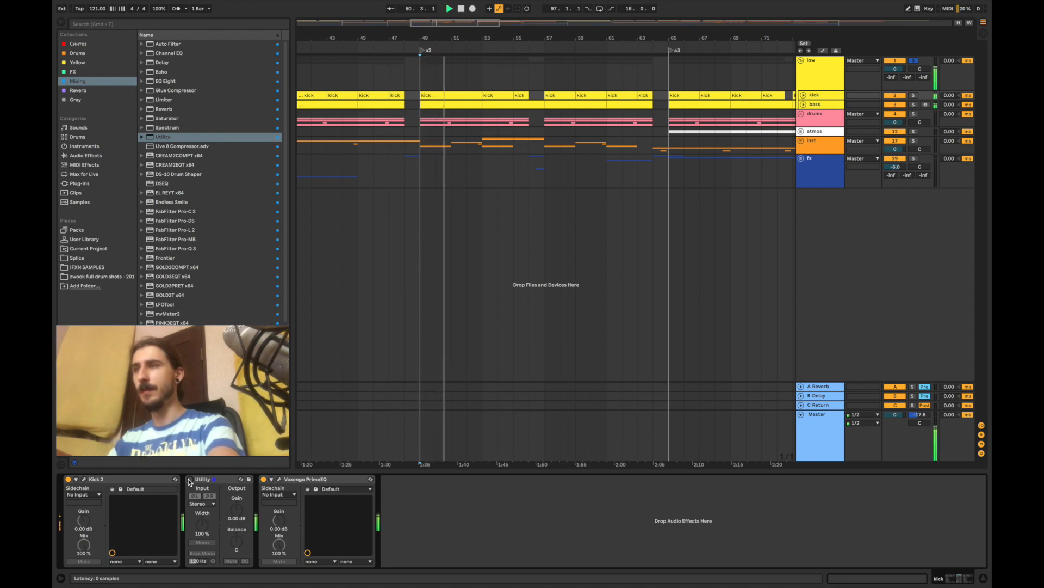
left_click(189, 479)
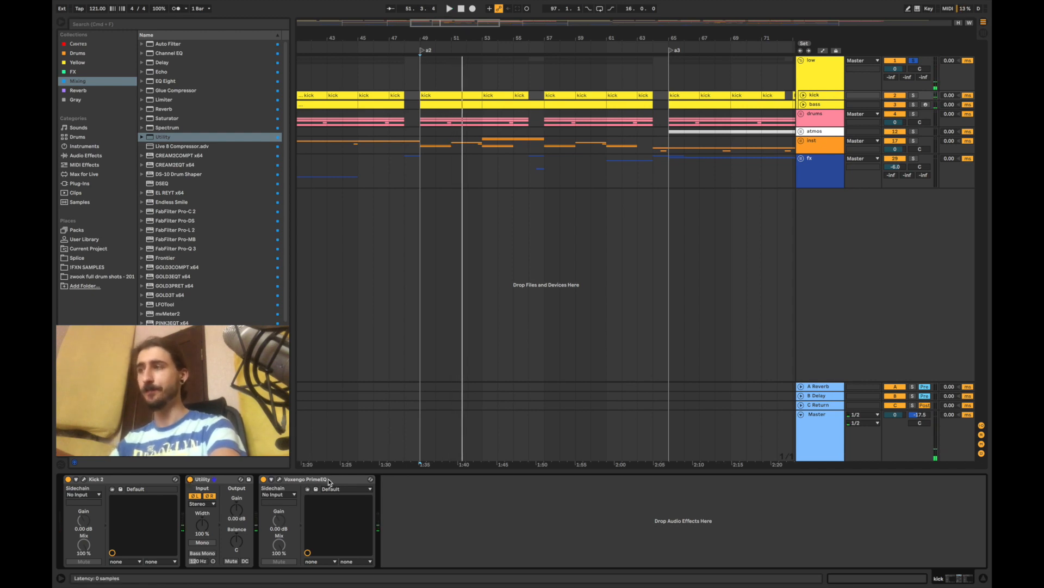
Move PrimeEQ's existing cut to about 300 Hz and -3 dB, and add a second -3 dB cut near 1.08 kHz.
left_click(279, 479)
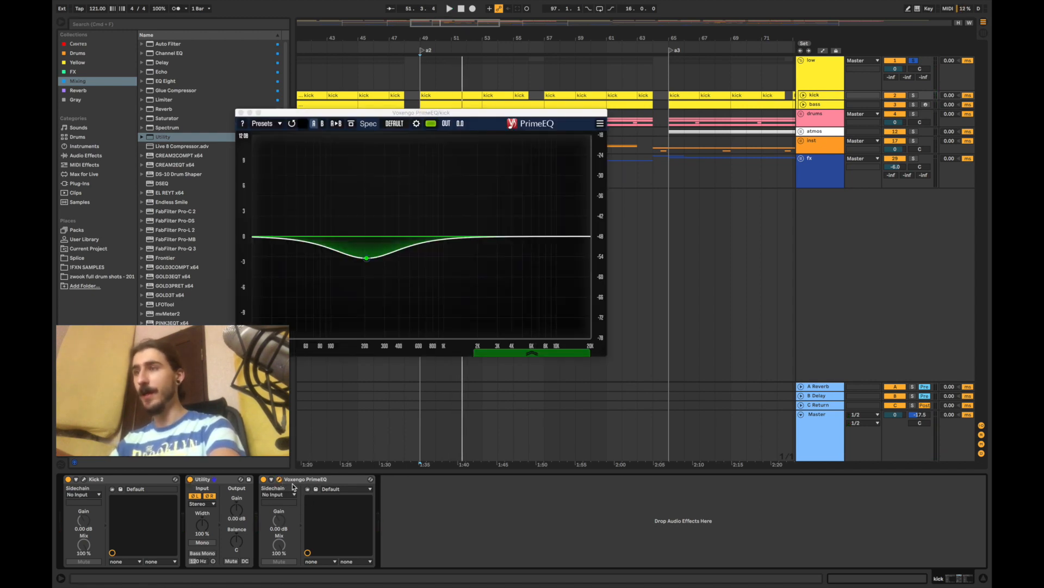
left_click_drag(468, 112, 581, 126)
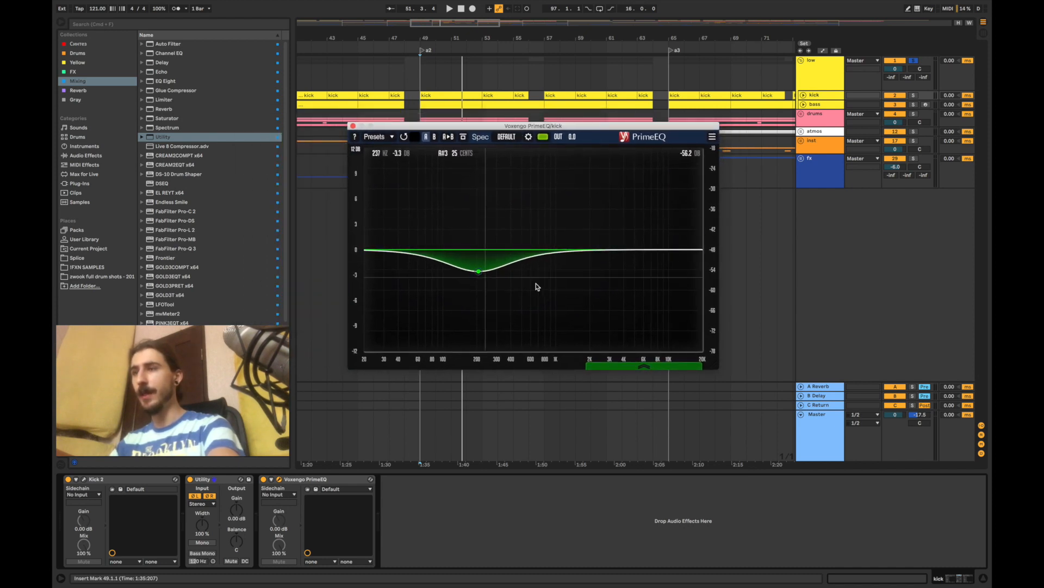
left_click_drag(475, 273, 497, 271)
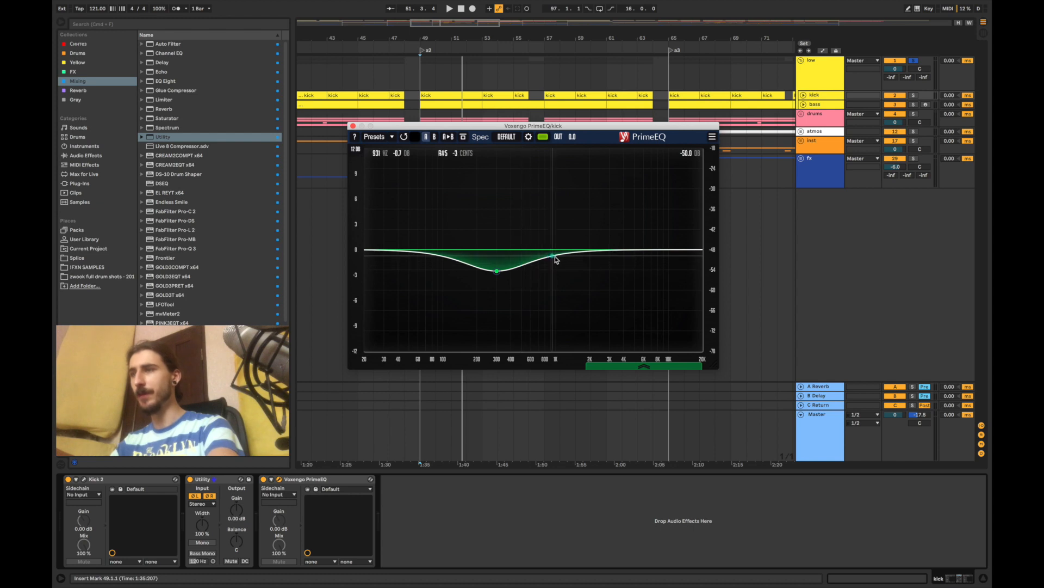
left_click_drag(556, 254, 560, 274)
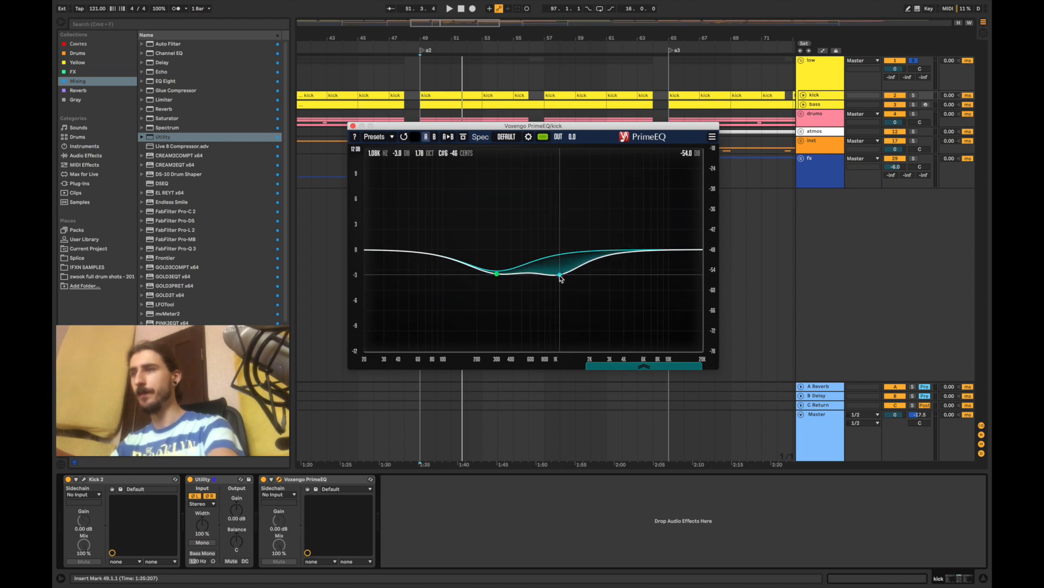
key("space")
left_click_drag(497, 274, 497, 276)
key("space")
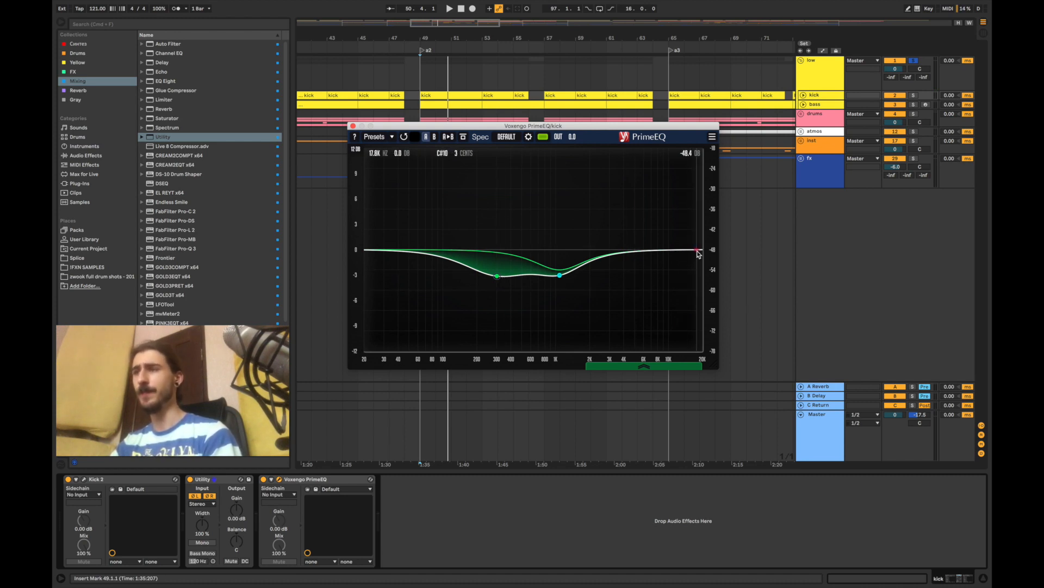
Add a high-shelf boost centred around 4 kHz in PrimeEQ and audition the kick.
left_click_drag(698, 251, 625, 229)
mouse_move(442, 365)
left_click(439, 297)
left_click(439, 217)
key("space")
key("space")
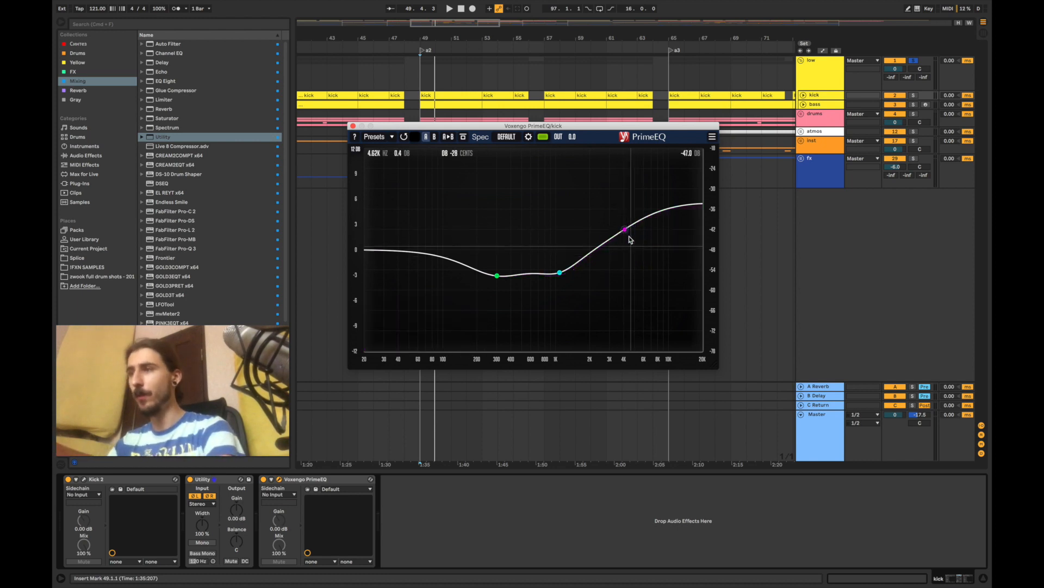
Lower PrimeEQ's high-shelf band near 4 kHz to about -2.2 dB and audition the kick.
left_click_drag(625, 229, 623, 269)
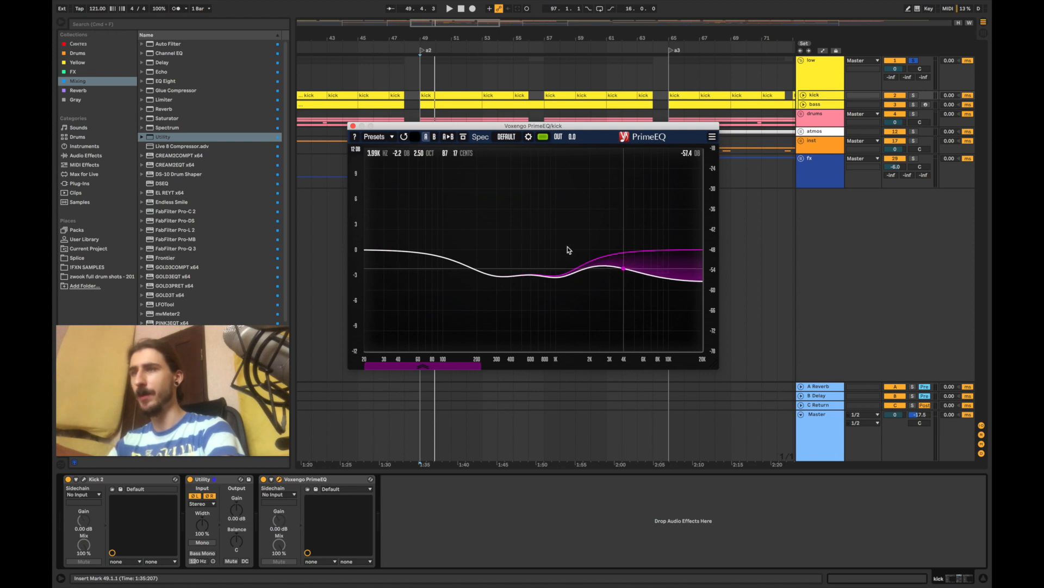
key("space")
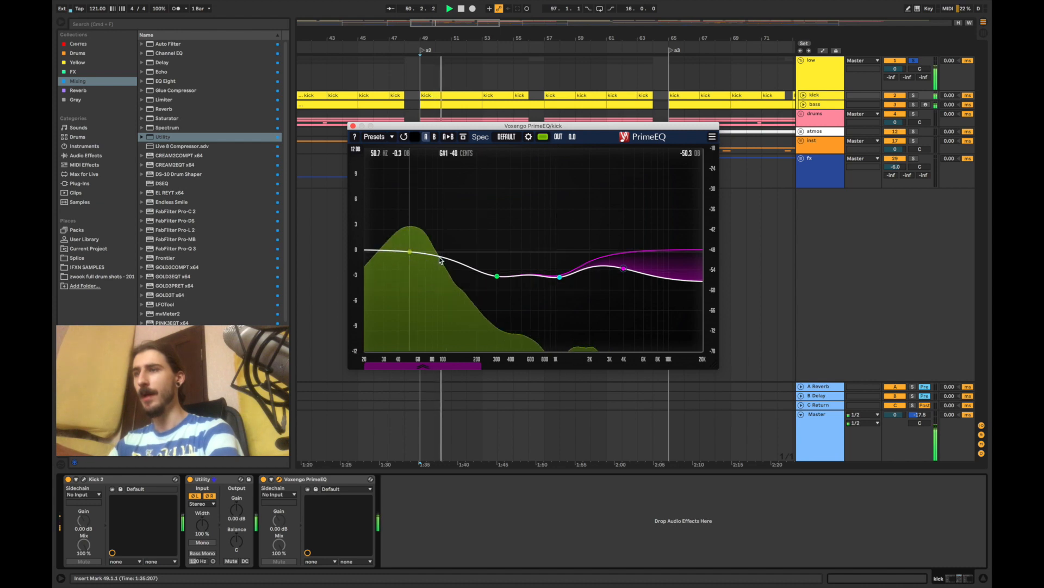
key("space")
Add a PrimeEQ band at about 100 Hz, audition it as a 2.4 dB boost, and settle on a -2.6 dB cut.
left_click_drag(442, 256, 444, 230)
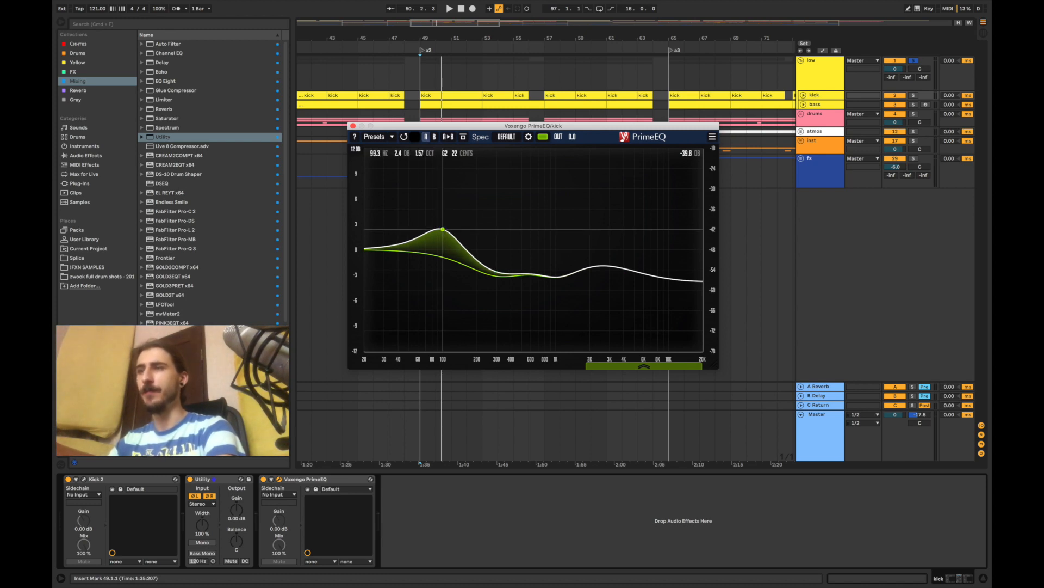
left_click(444, 230)
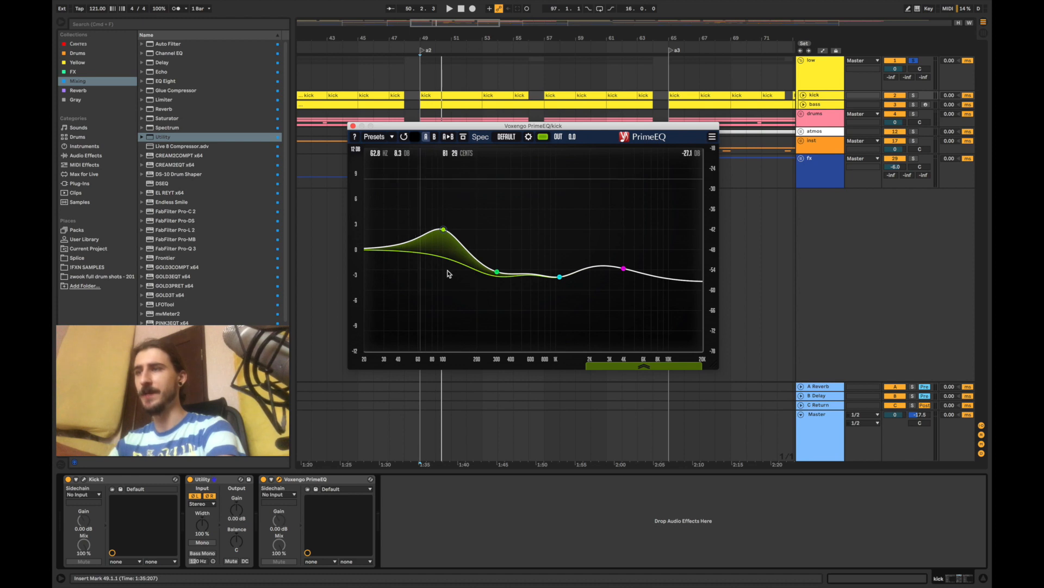
key("space")
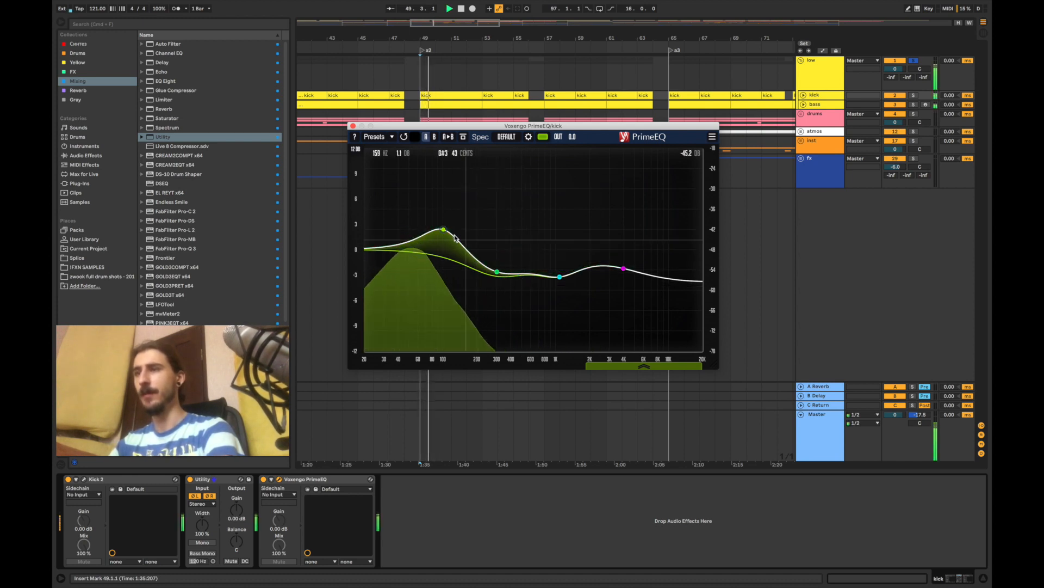
left_click_drag(445, 231, 443, 271)
key("space")
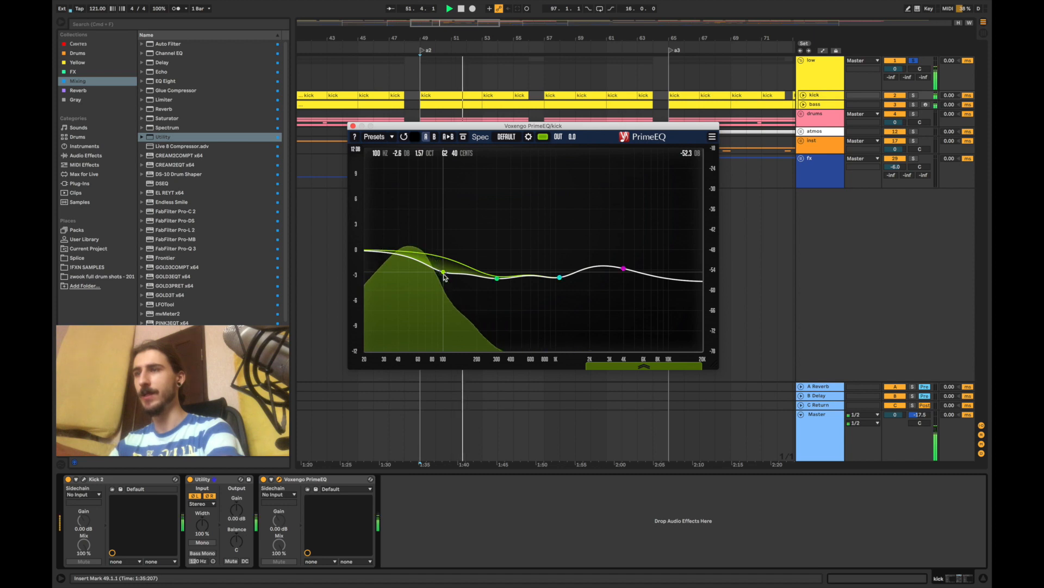
key("space")
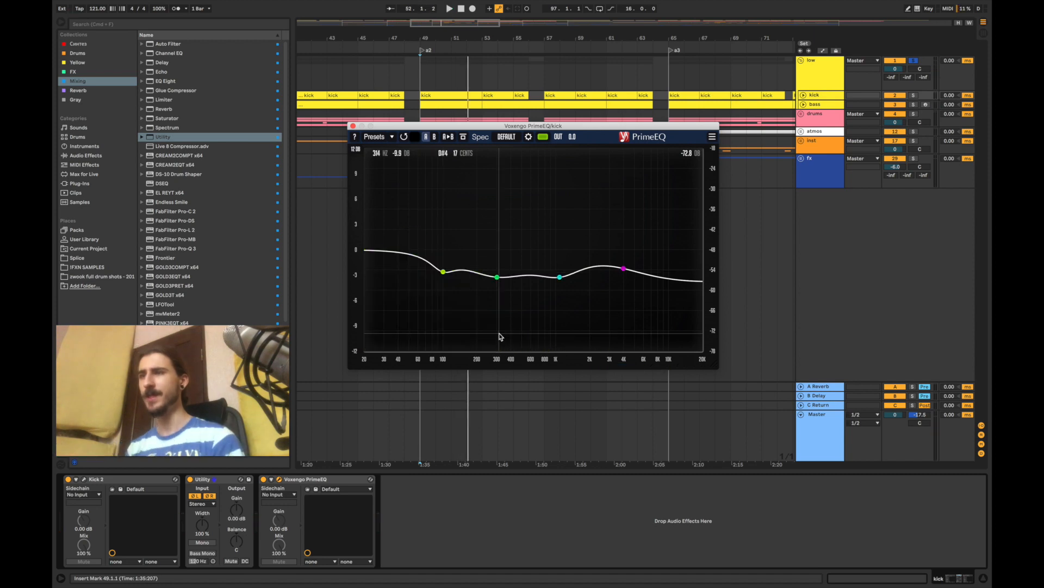
left_click(353, 126)
Place PrimeEQ before LFOTool in the bass track's device chain, and try the reverse order.
left_click_drag(347, 480, 246, 503)
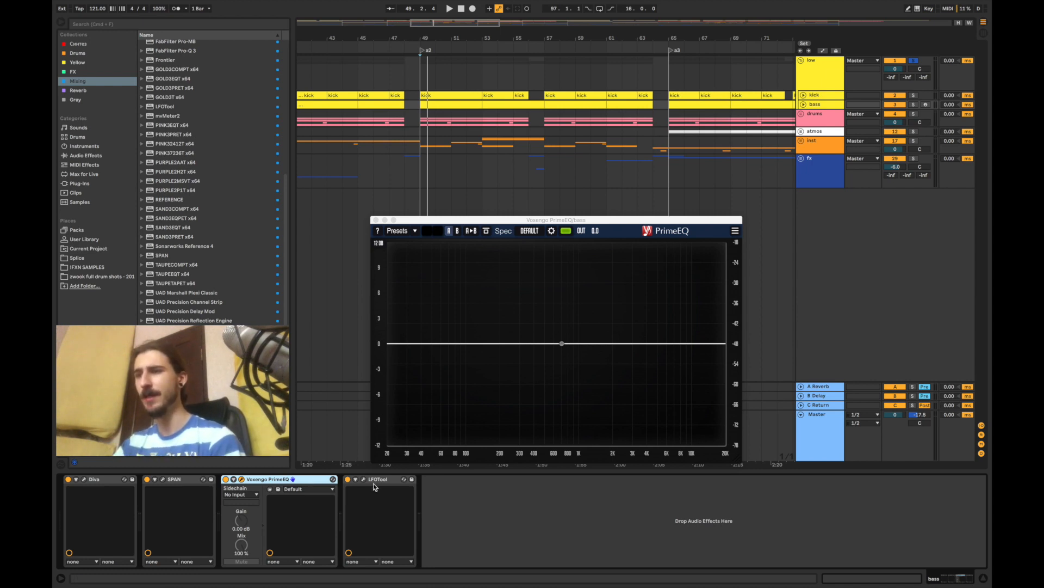
left_click_drag(375, 480, 228, 500)
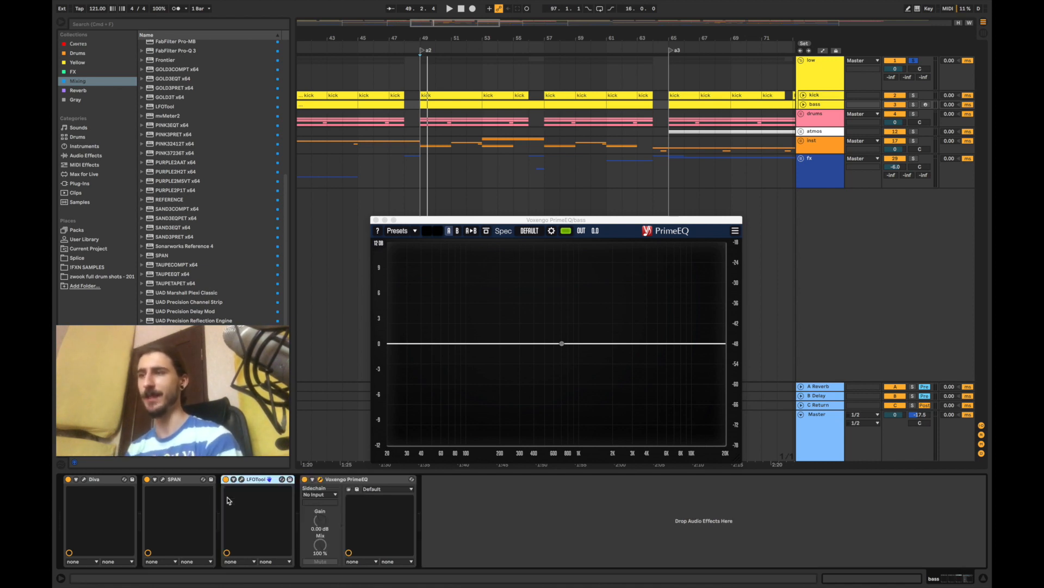
Add a band in the kick track's PrimeEQ and set its frequency to 40 Hz.
left_click(825, 96)
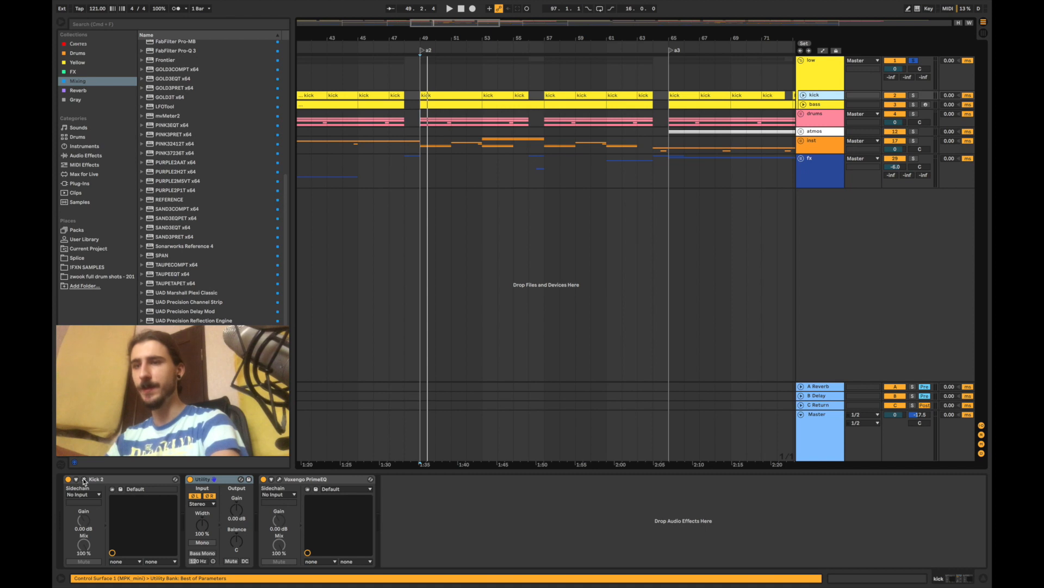
left_click(279, 481)
left_click(352, 126)
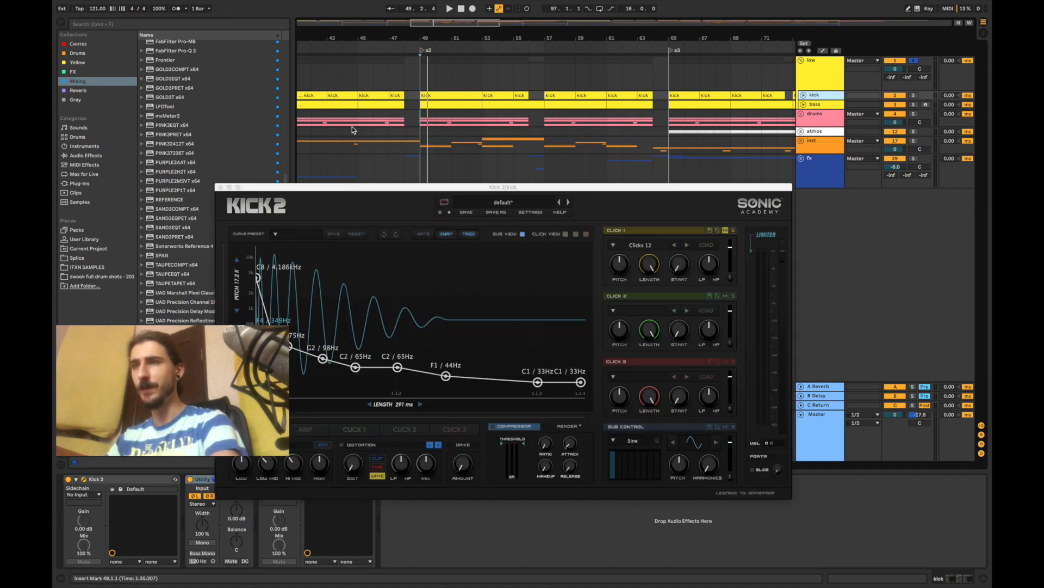
left_click(220, 188)
left_click(280, 480)
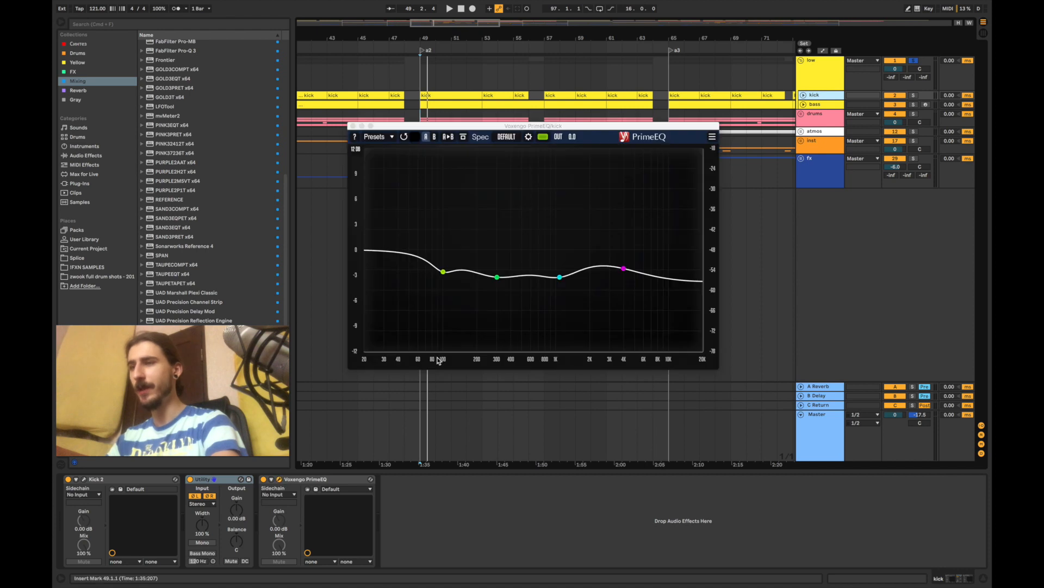
left_click(381, 251)
left_click(644, 366)
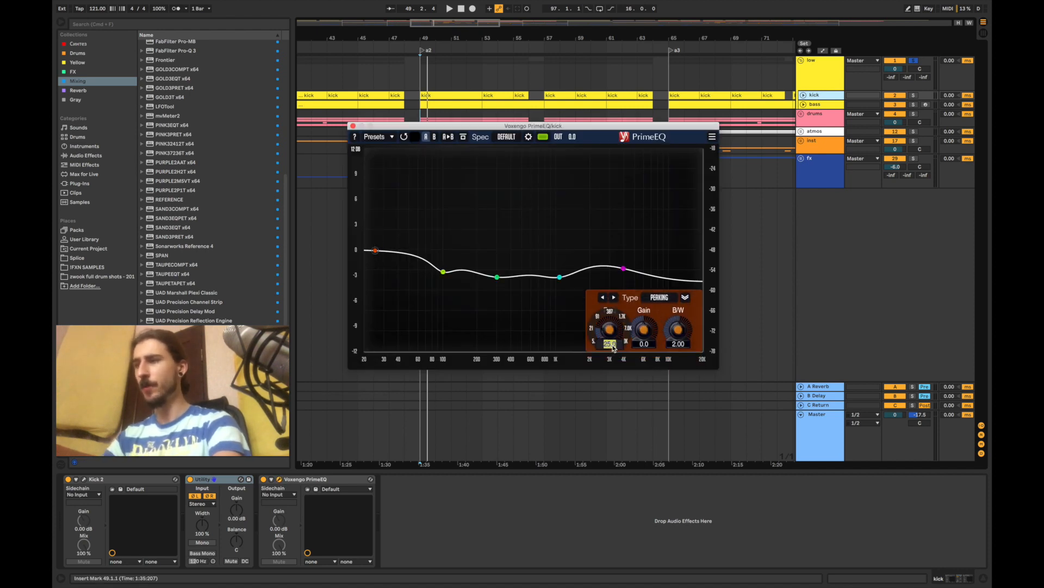
type("40")
key("Return")
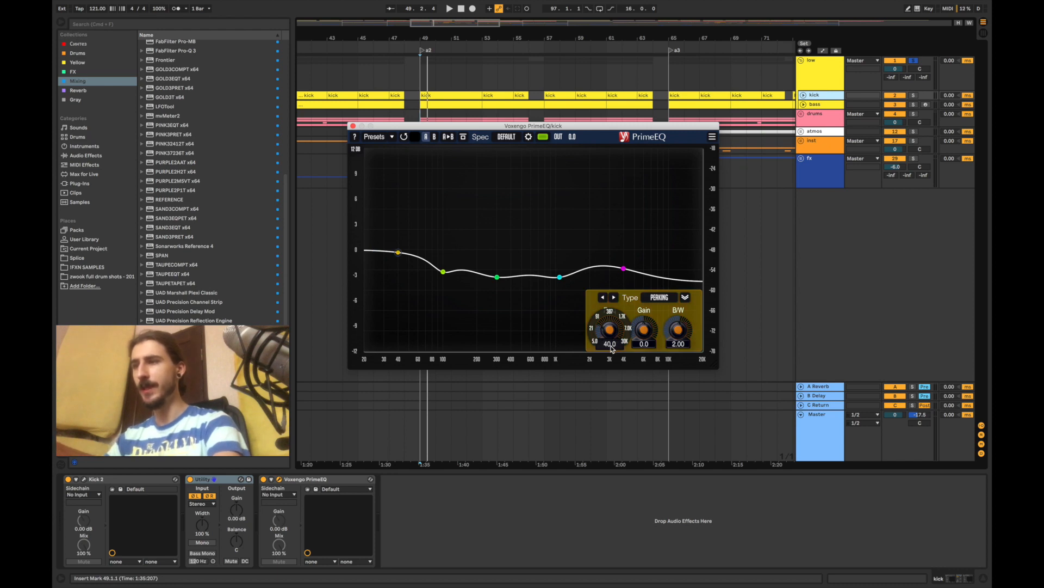
Change the 40 Hz band's type to Hi-Pass 12 and audition the kick.
left_click(659, 297)
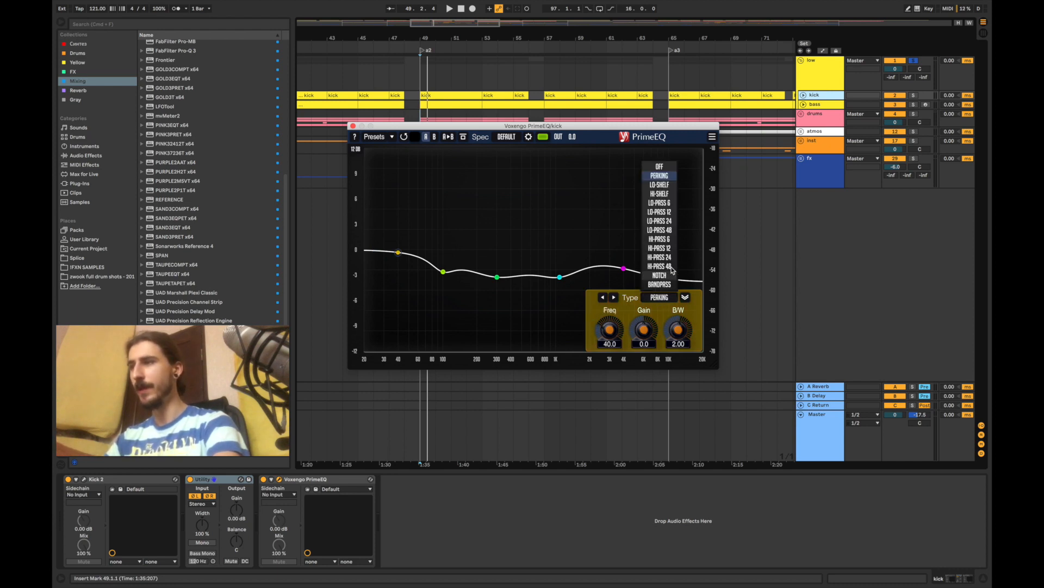
left_click(660, 247)
key("space")
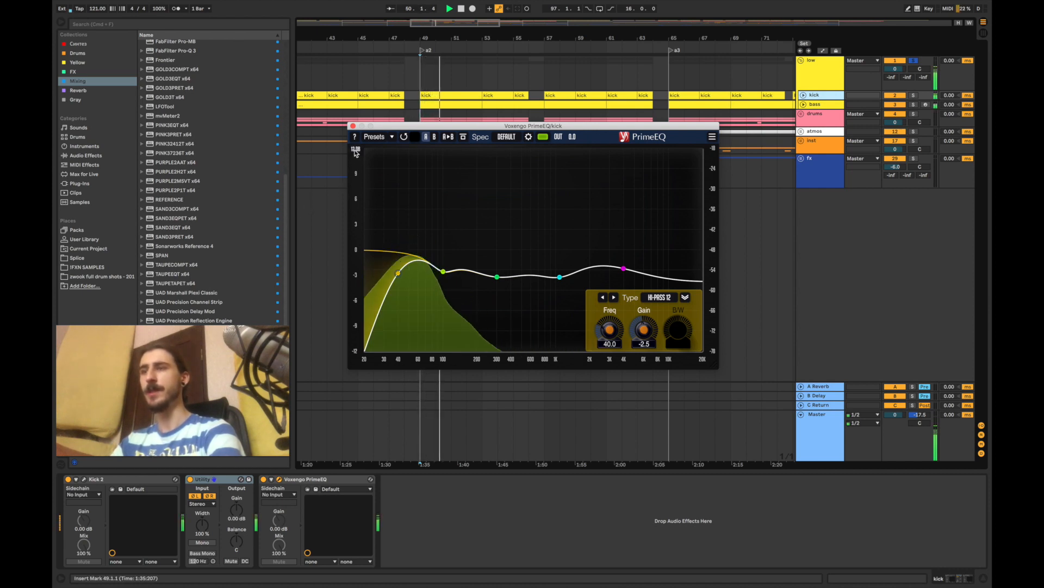
left_click(353, 126)
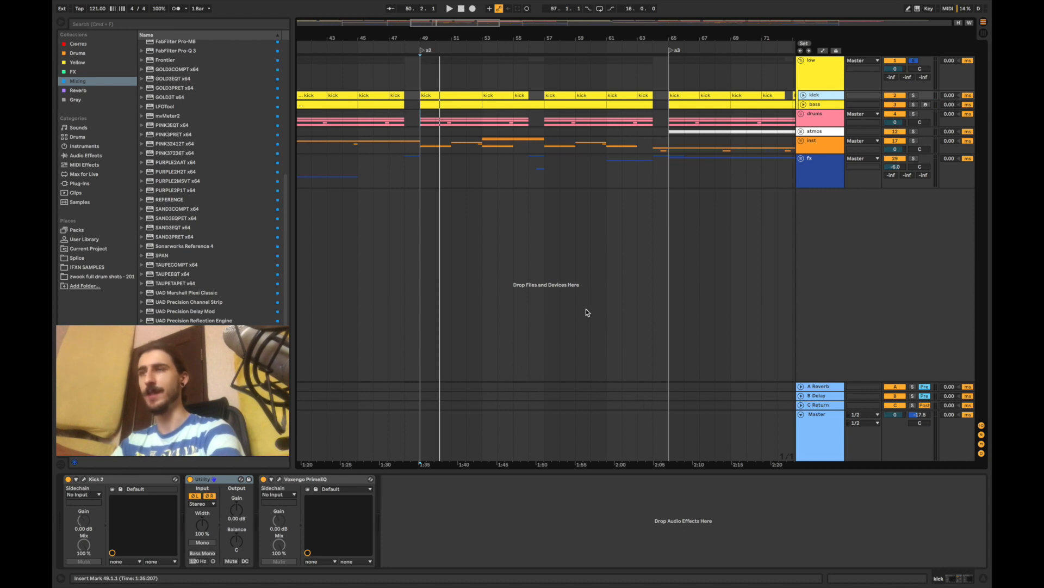
Add a Hi-Pass 12 band at 30 Hz with -2.6 dB gain in the bass track's PrimeEQ.
left_click(816, 105)
left_click_drag(373, 263, 390, 277)
left_click(647, 379)
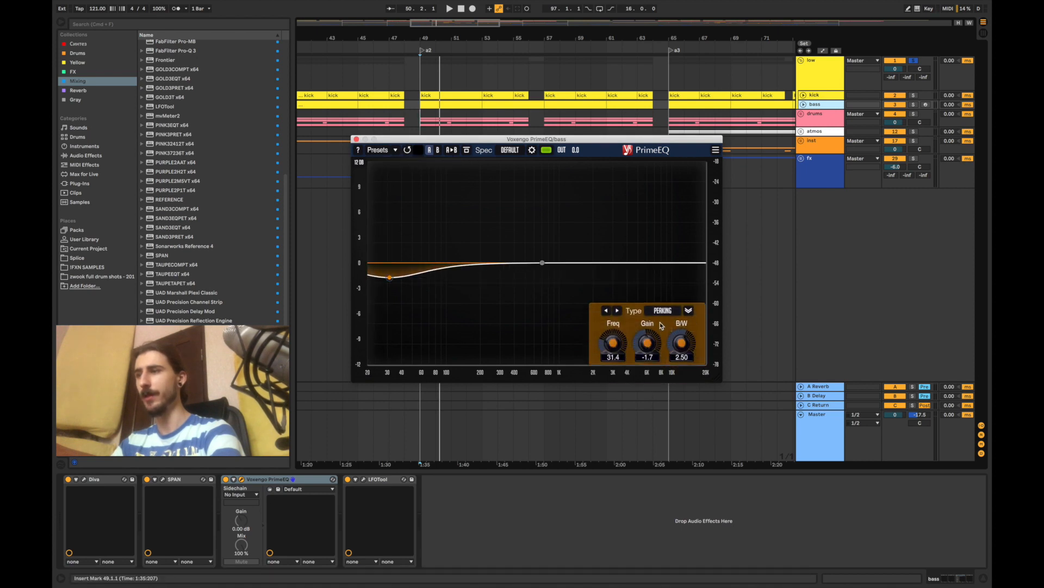
left_click(674, 311)
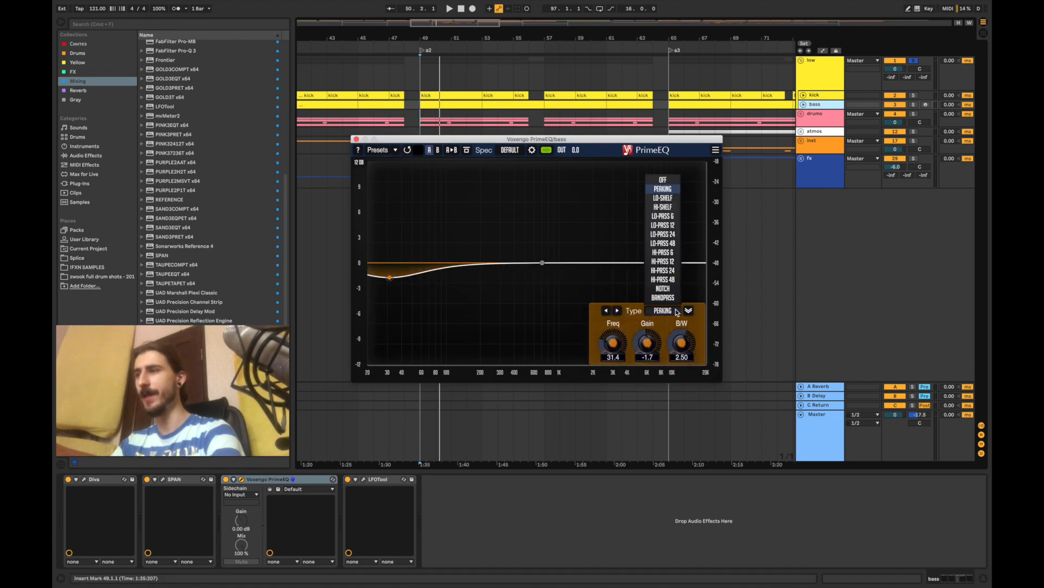
left_click(660, 261)
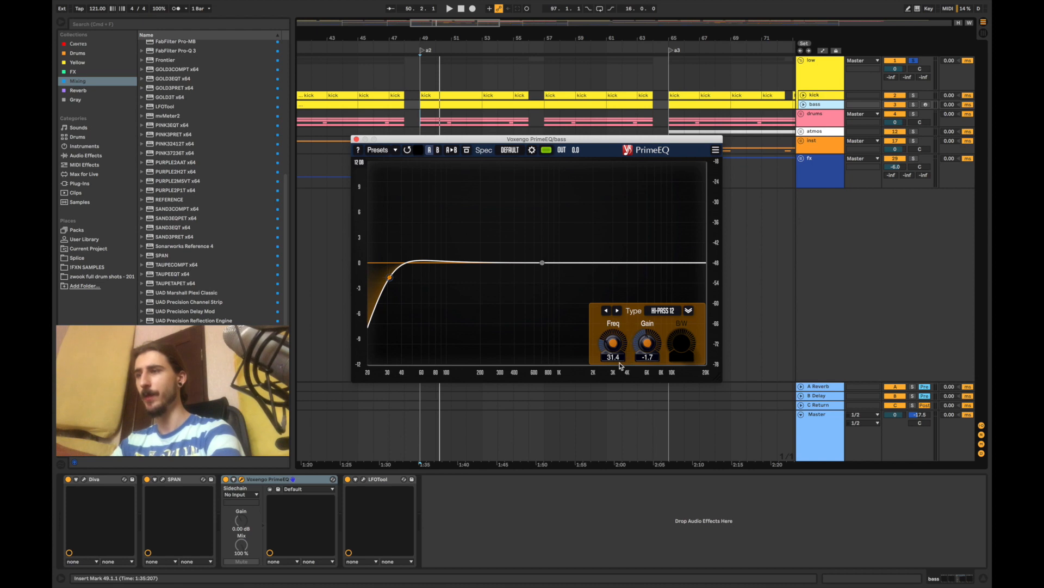
left_click_drag(621, 366, 648, 351)
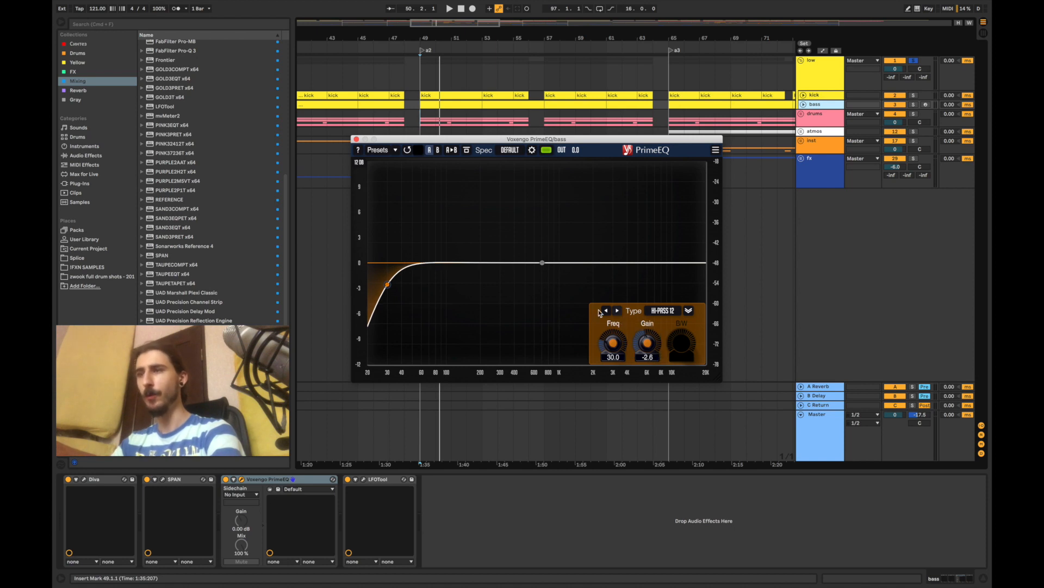
Add a peaking cut to the bass EQ during playback, trying it near 307 Hz and settling at about 197 Hz and -4.7 dB.
left_click_drag(542, 263, 481, 283)
key("space")
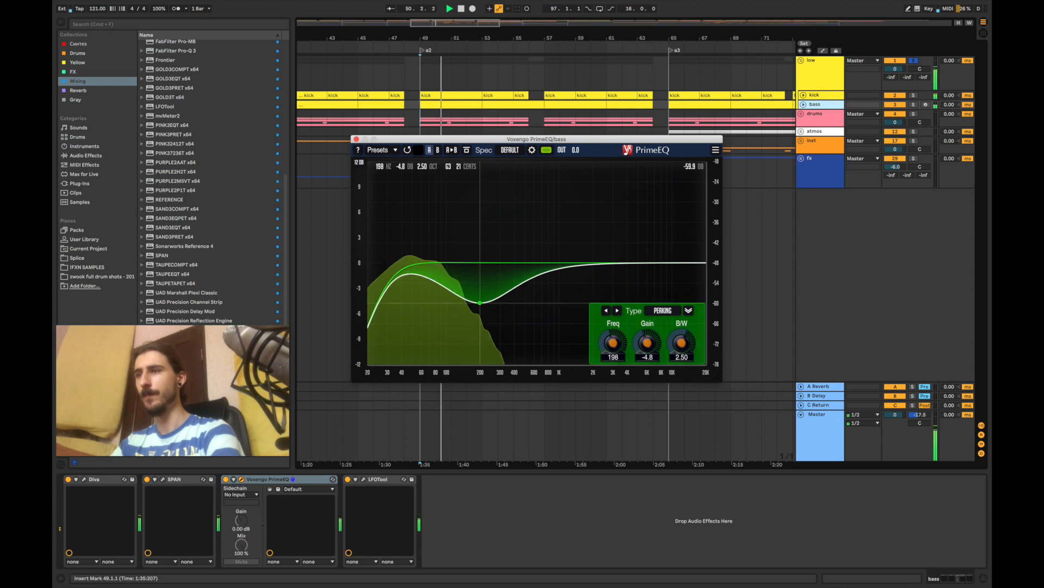
left_click_drag(481, 283, 502, 301)
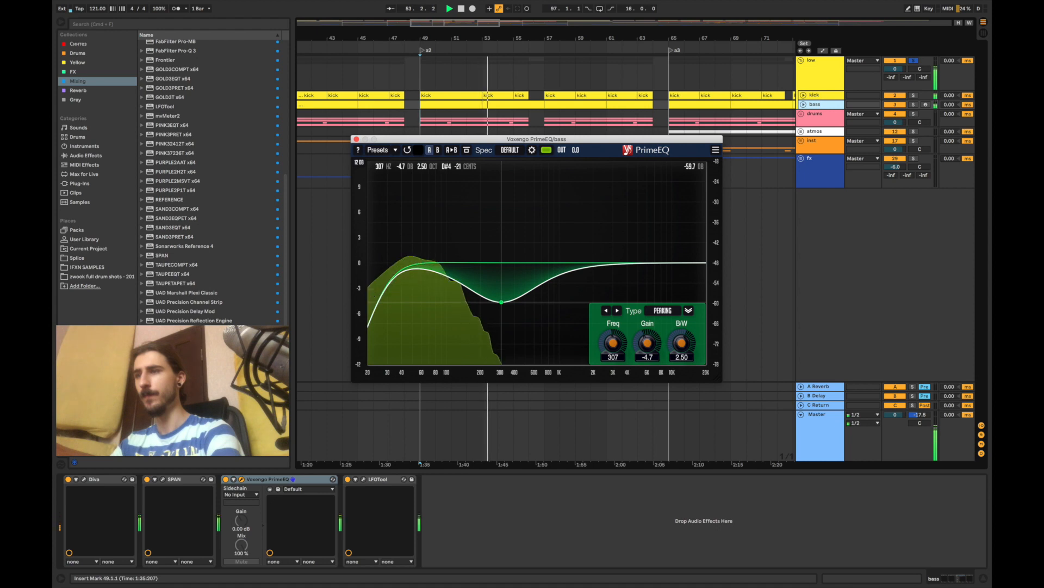
left_click_drag(501, 301, 481, 301)
key("space")
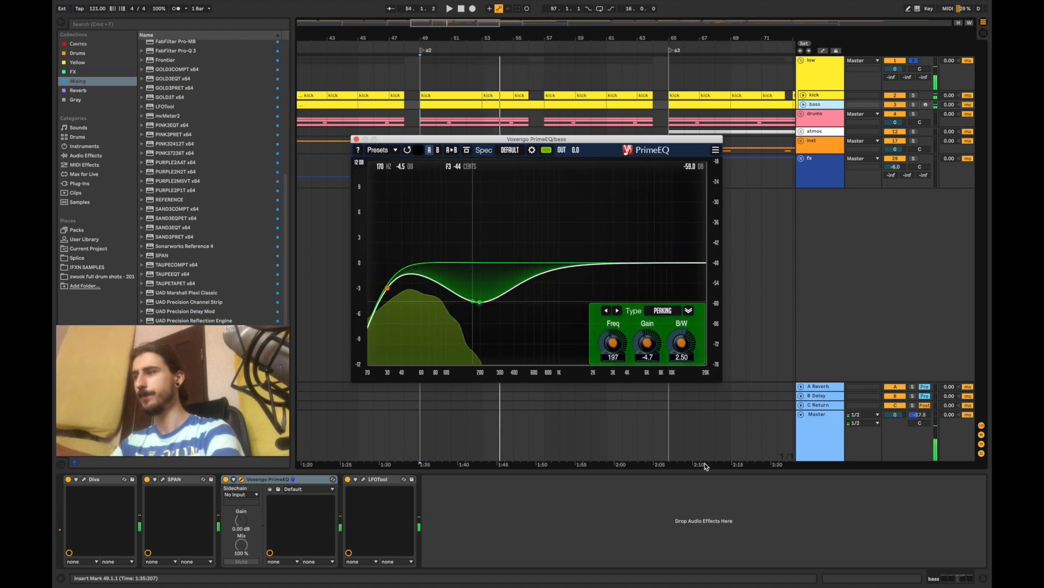
Add a second Auto Filter to the Master track with its low-pass cutoff below 200 Hz, and audition the low end.
left_click(827, 447)
left_click(827, 447)
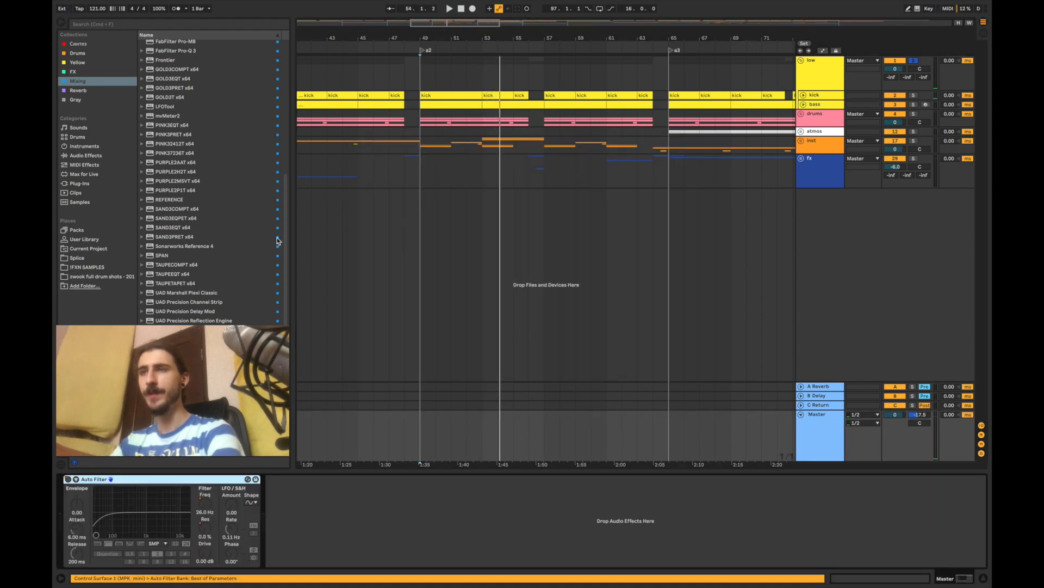
left_click_drag(282, 234, 287, 52)
left_click(167, 46)
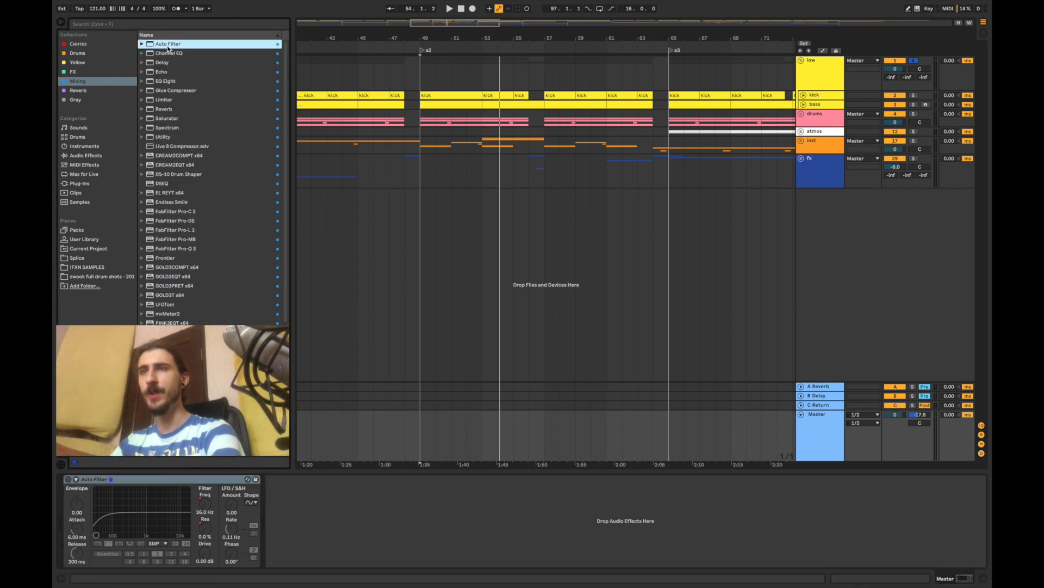
left_click_drag(167, 46, 410, 560)
key("space")
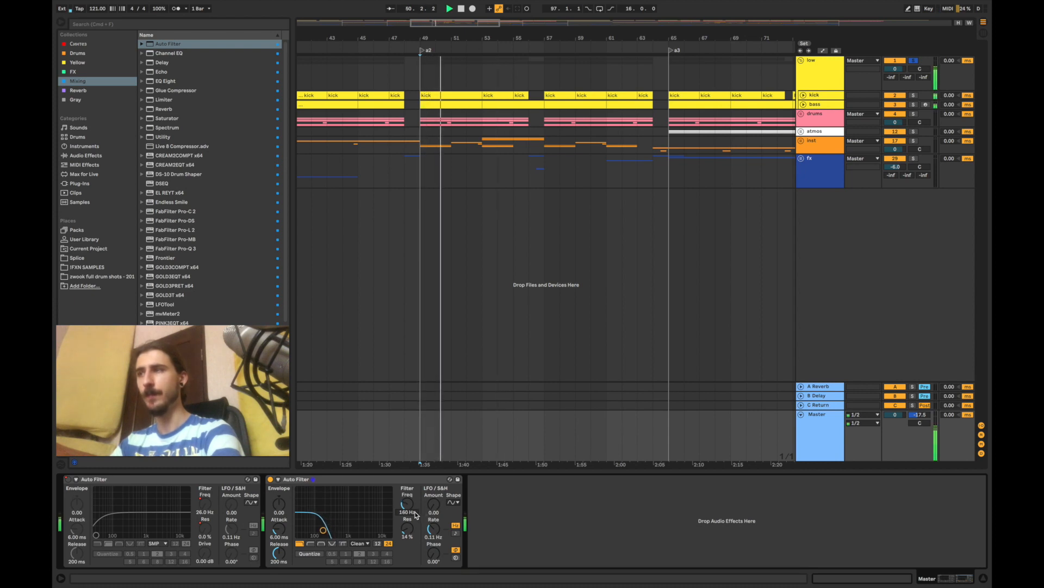
key("space")
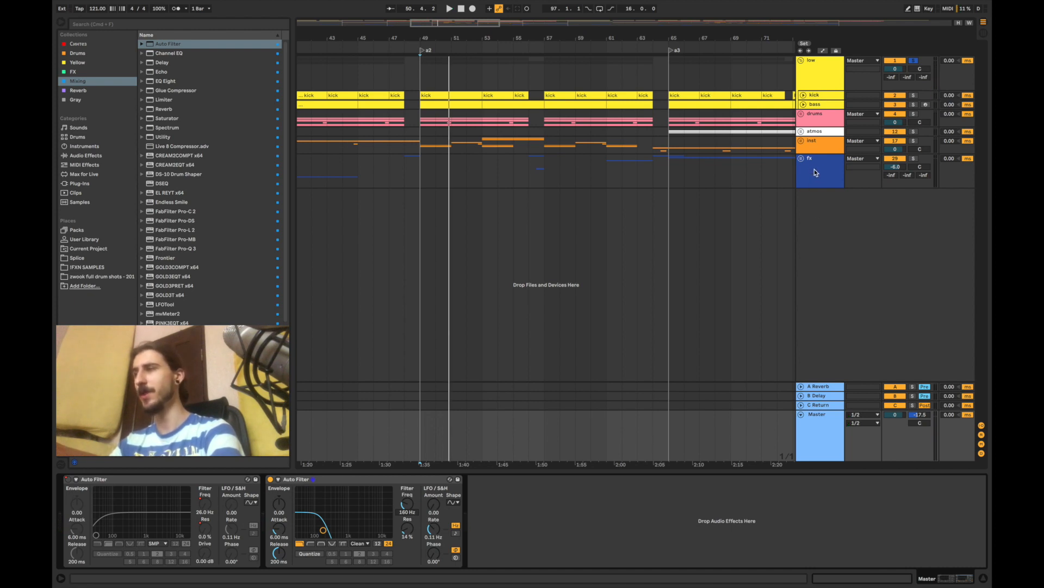
In the kick's PrimeEQ, move the 300 Hz cut to about 198 Hz and -2.7 dB with a 2.32-octave bandwidth, and audition it.
left_click(825, 98)
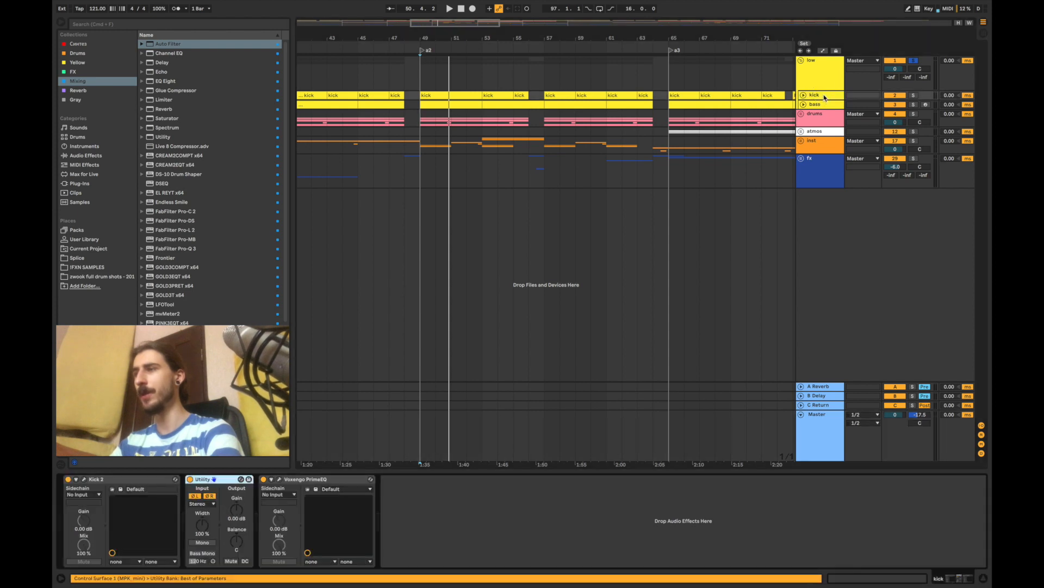
left_click(279, 478)
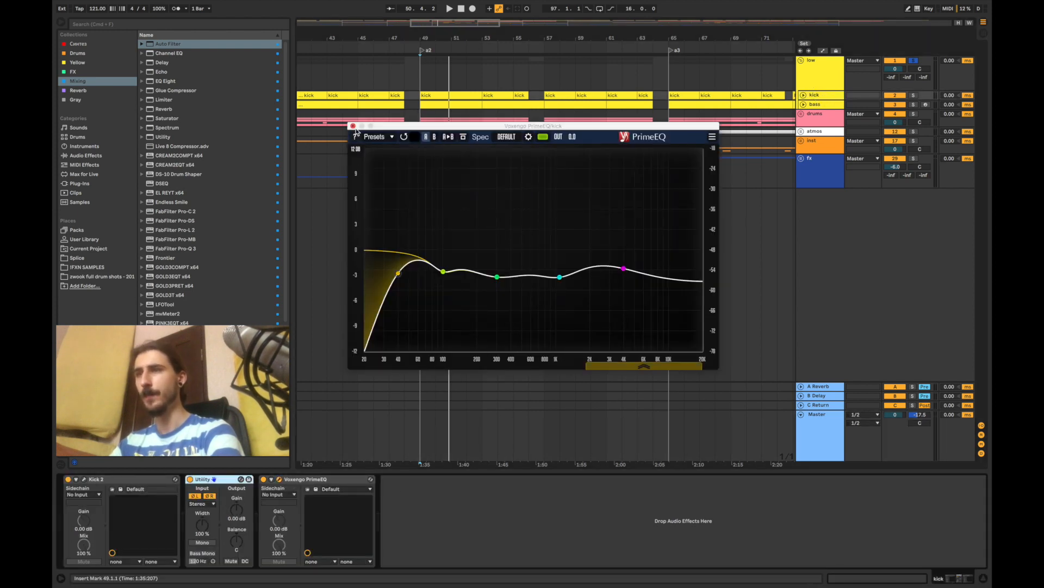
key("space")
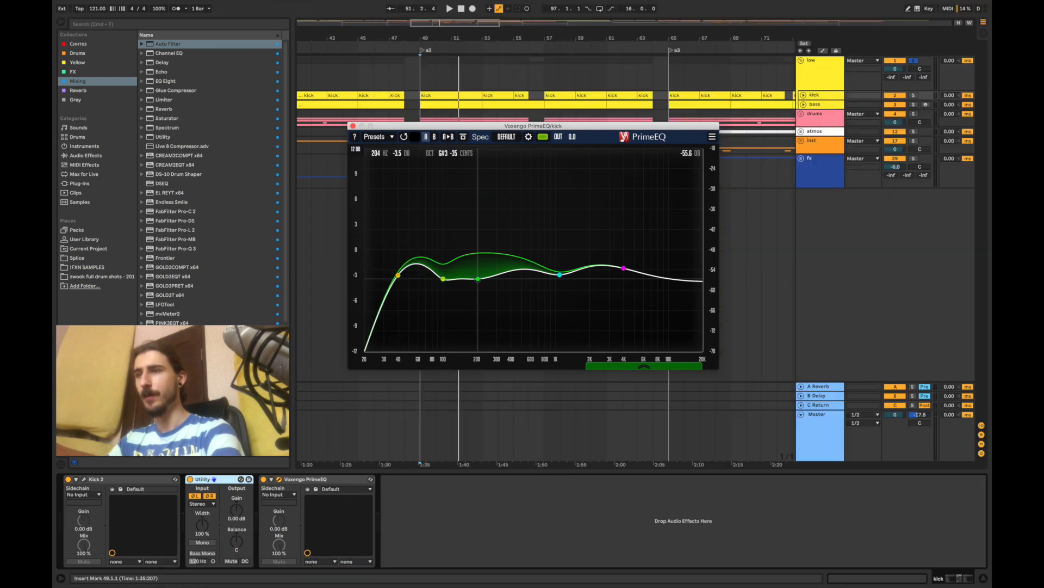
left_click_drag(478, 278, 478, 270)
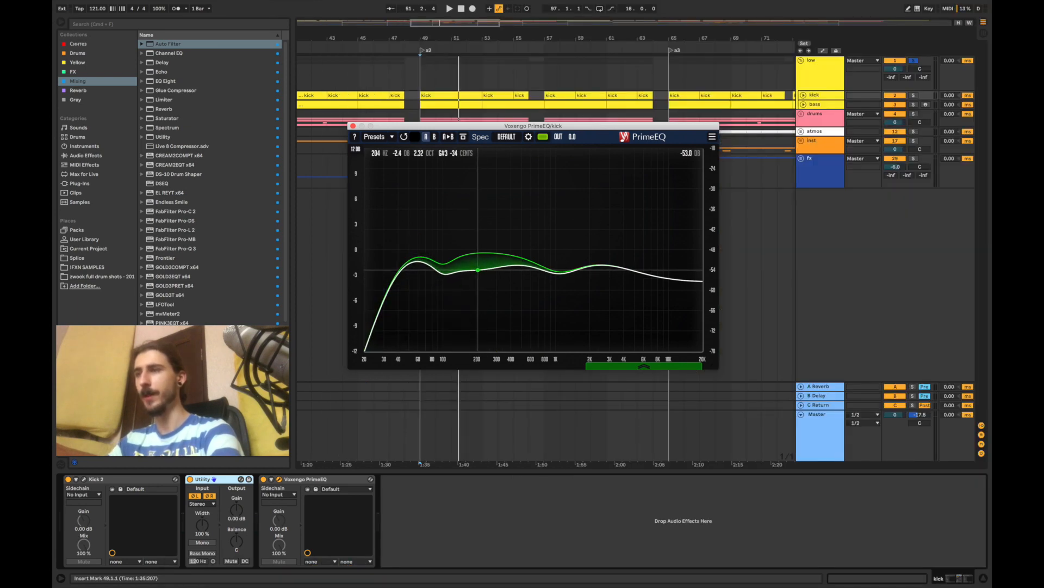
key("space")
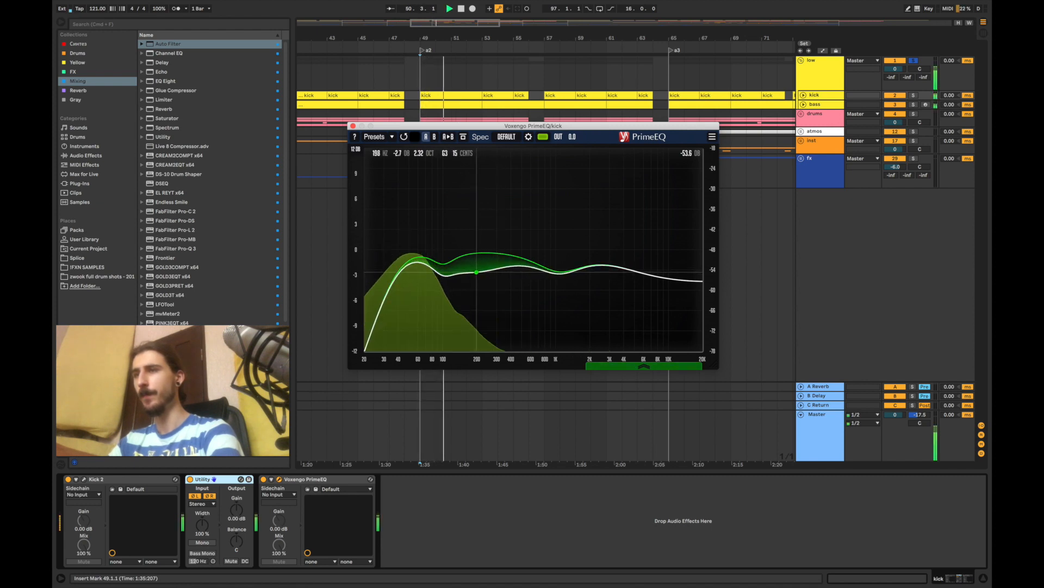
key("space")
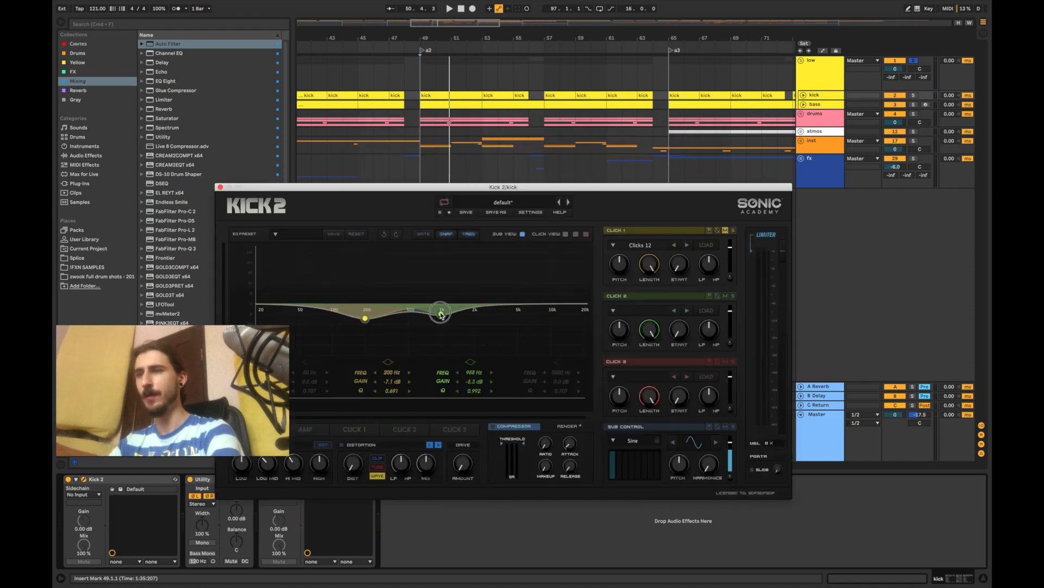
Move the upper cut in Kick 2's EQ down to about 500 Hz and -5.1 dB while auditioning the kick.
key("space")
left_click_drag(440, 311, 410, 317)
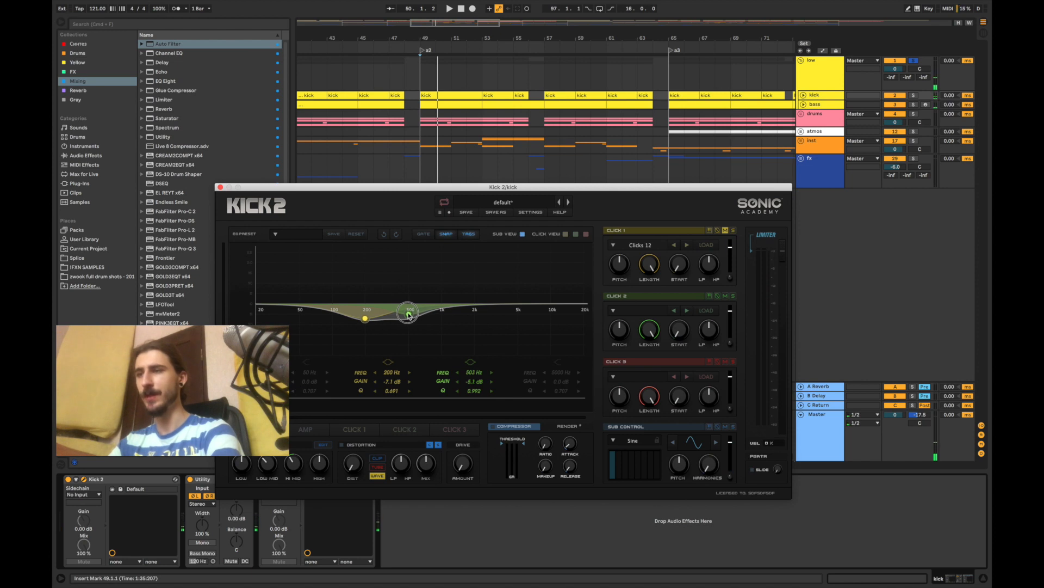
Set the upper cut in Kick 2's EQ to 500 Hz and deepen its gain slightly.
left_click_drag(472, 383, 473, 386)
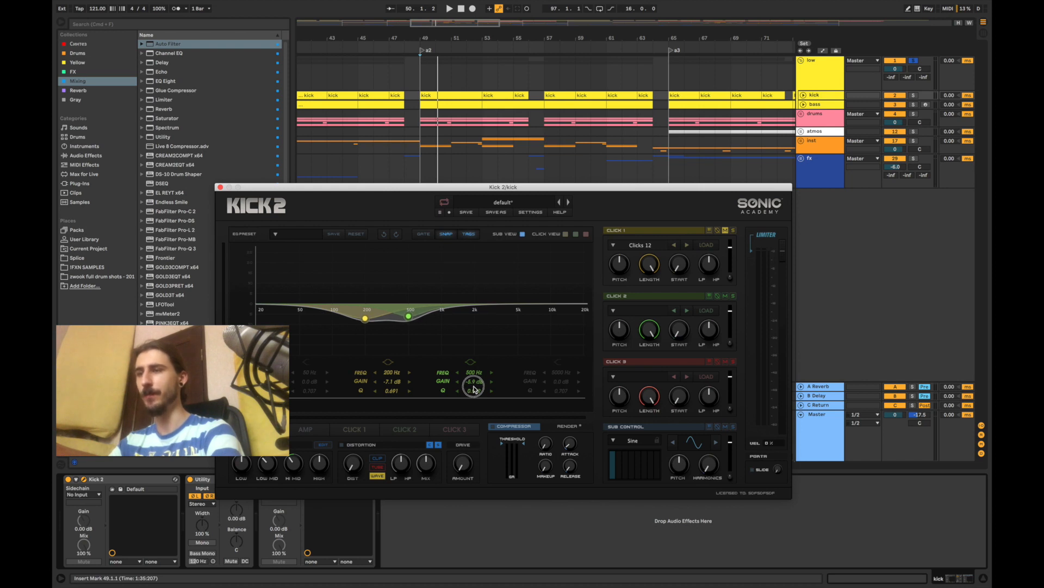
left_click_drag(473, 388, 474, 387)
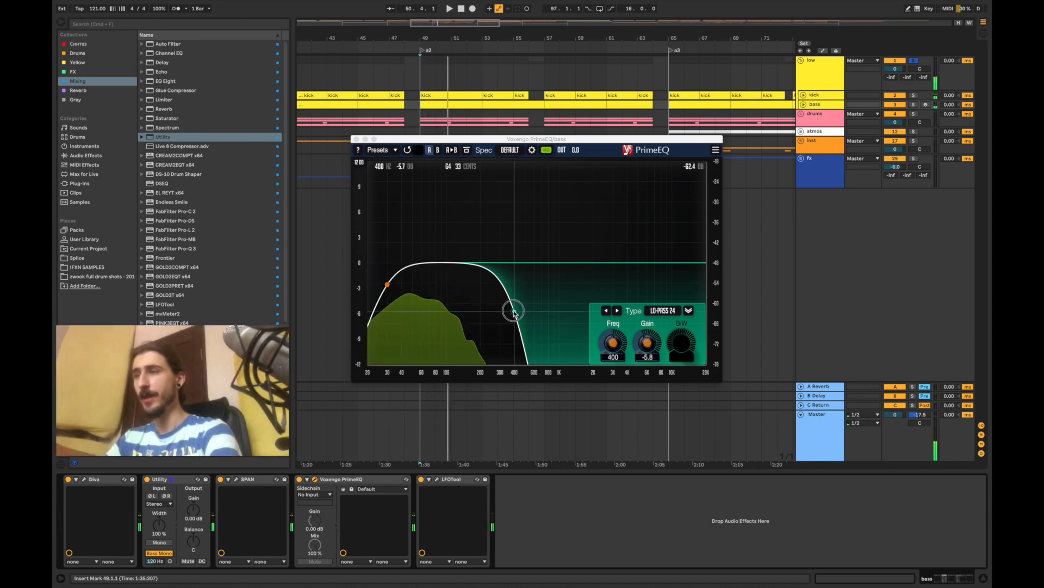
Lower the bass EQ's low-pass to 300 Hz and add a peaking cut at 199 Hz, -3.5 dB, with a 0.82-octave bandwidth.
left_click_drag(514, 312, 499, 309)
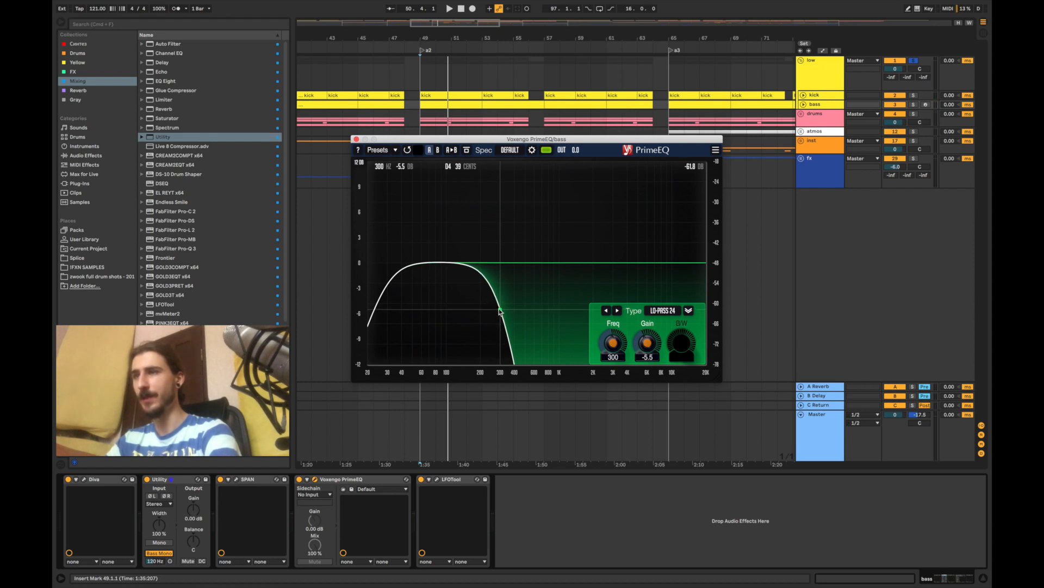
key("space")
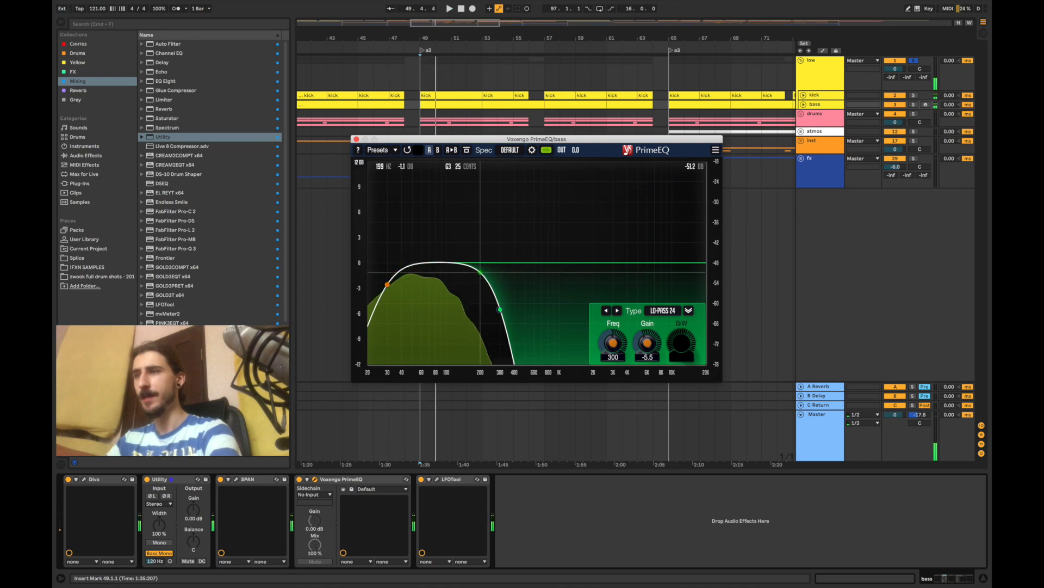
left_click_drag(479, 286, 481, 301)
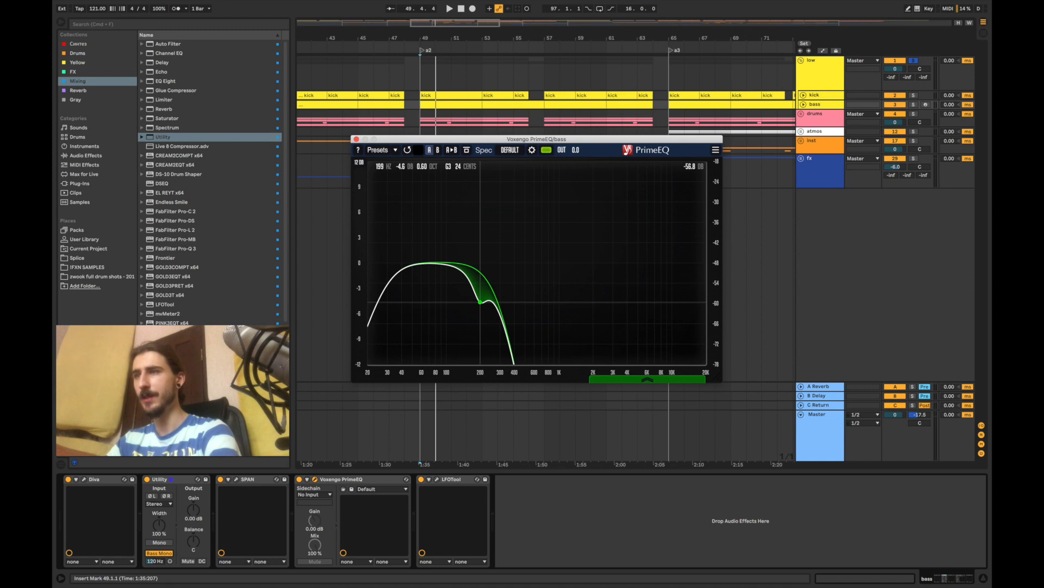
mouse_move(658, 377)
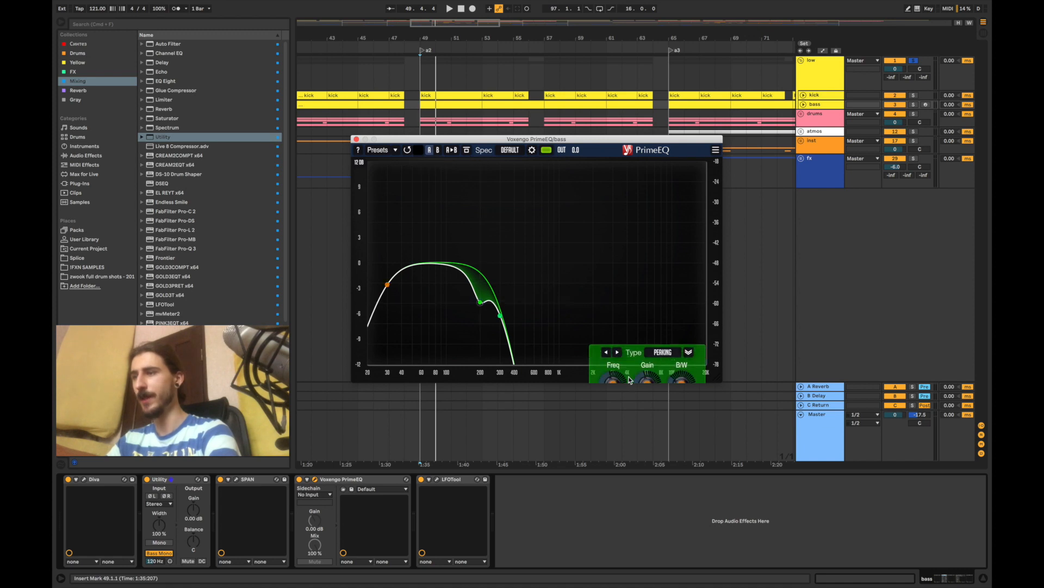
left_click_drag(682, 343, 681, 349)
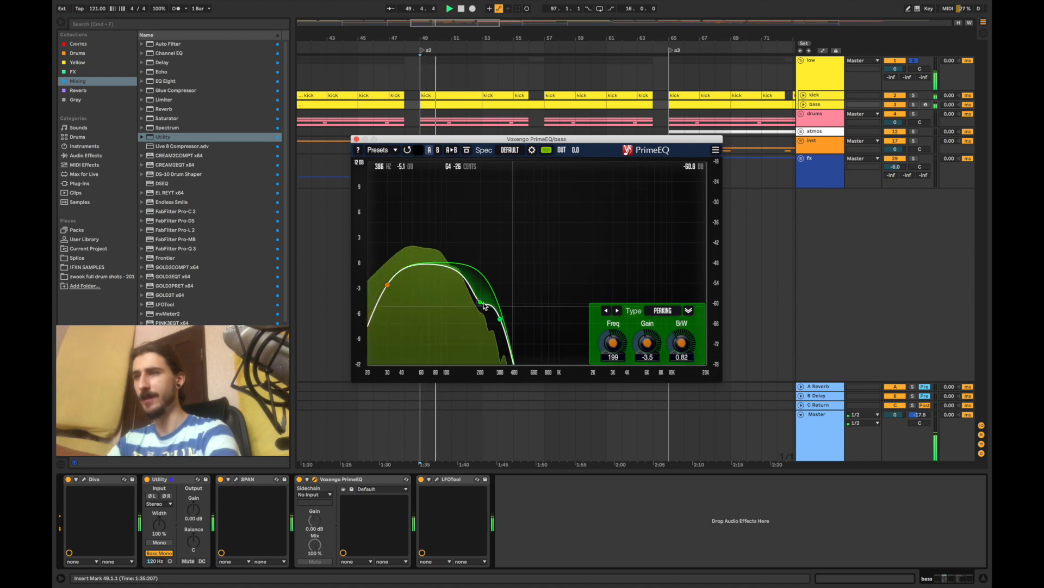
Add a peaking cut at 100 Hz, -1.9 dB and 1.08-octave bandwidth to the bass EQ, audition it and close the EQ.
double_click(441, 281)
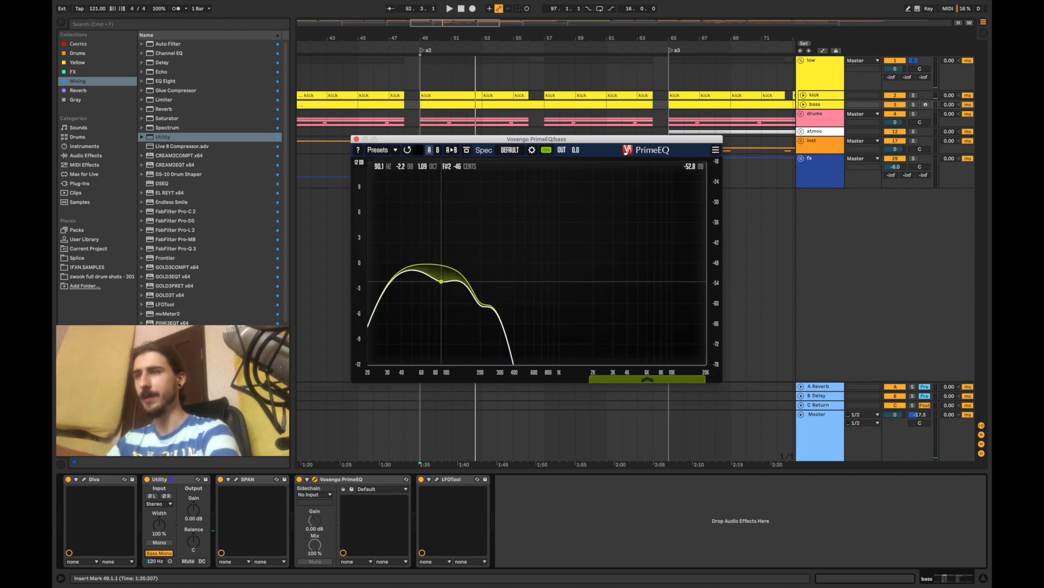
left_click_drag(442, 281, 447, 283)
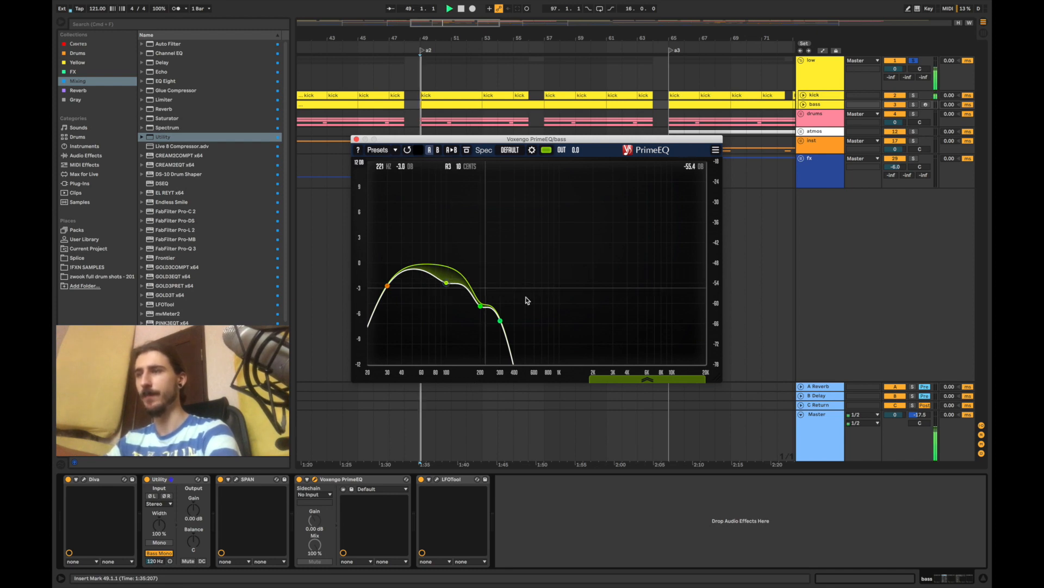
key("space")
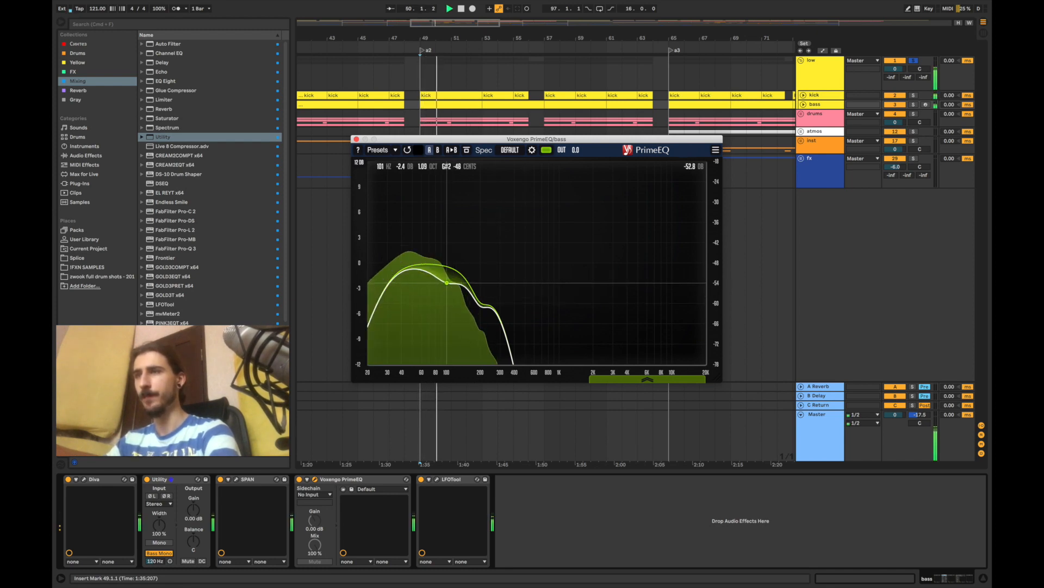
key("space")
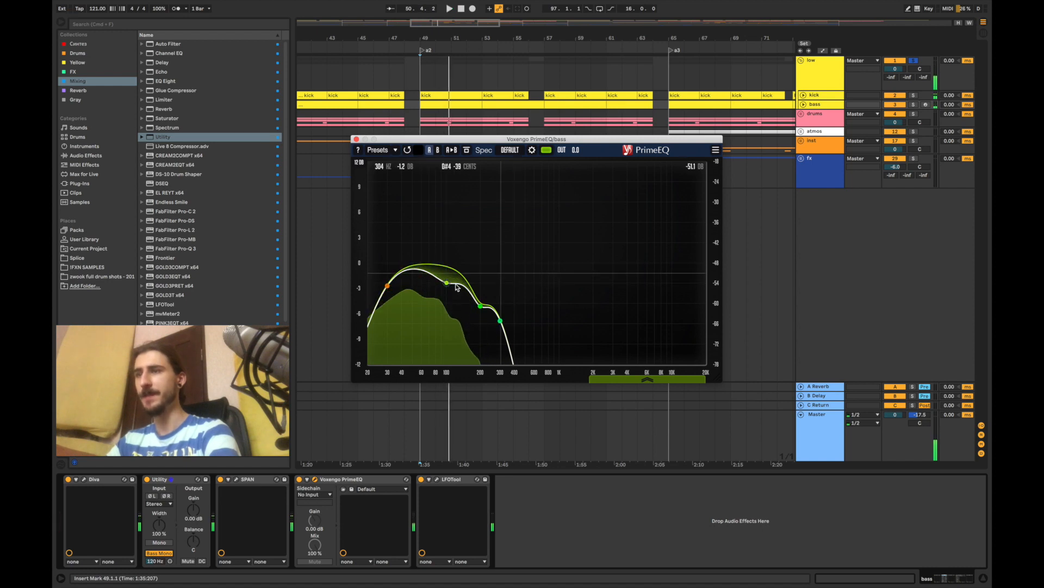
left_click(593, 381)
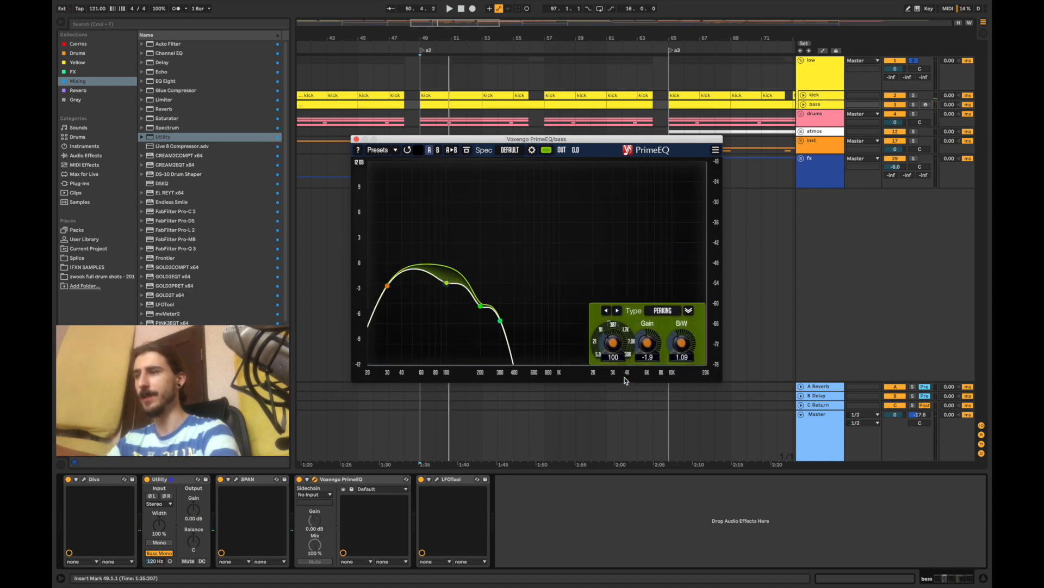
key("space")
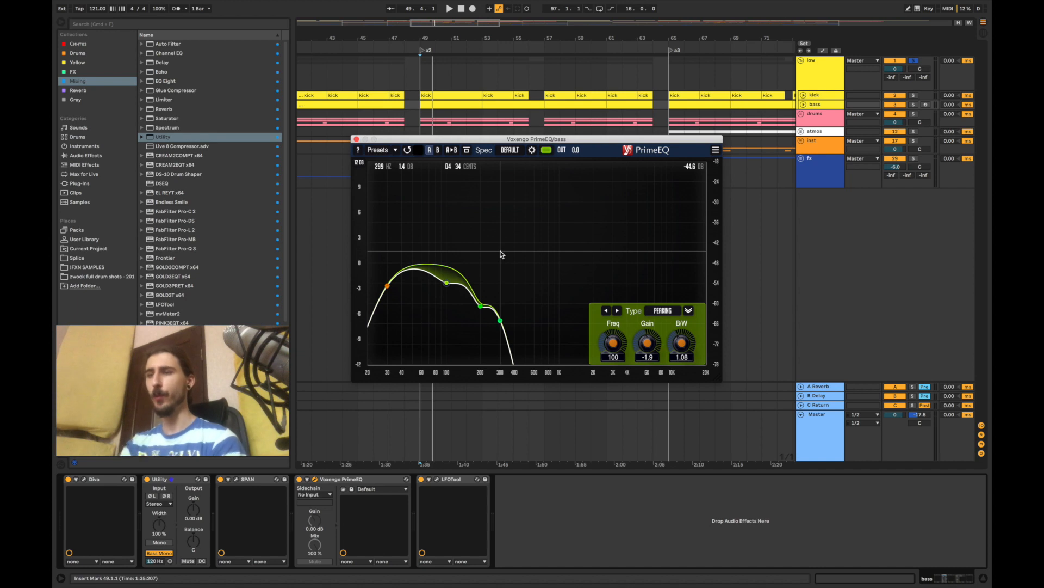
left_click(357, 141)
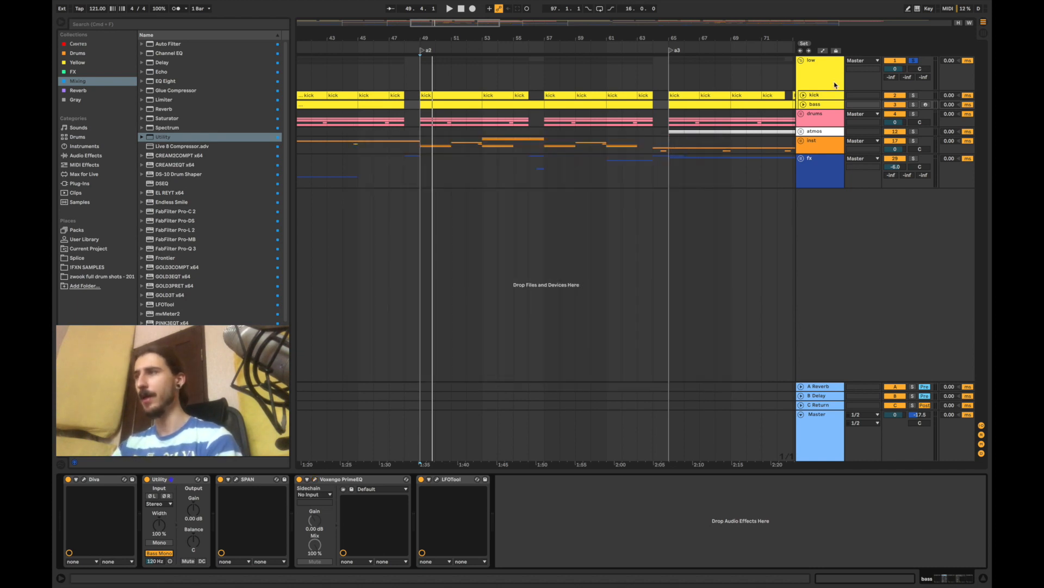
Insert Voxengo PrimeEQ on the low group after its Auto Filter.
left_click(829, 80)
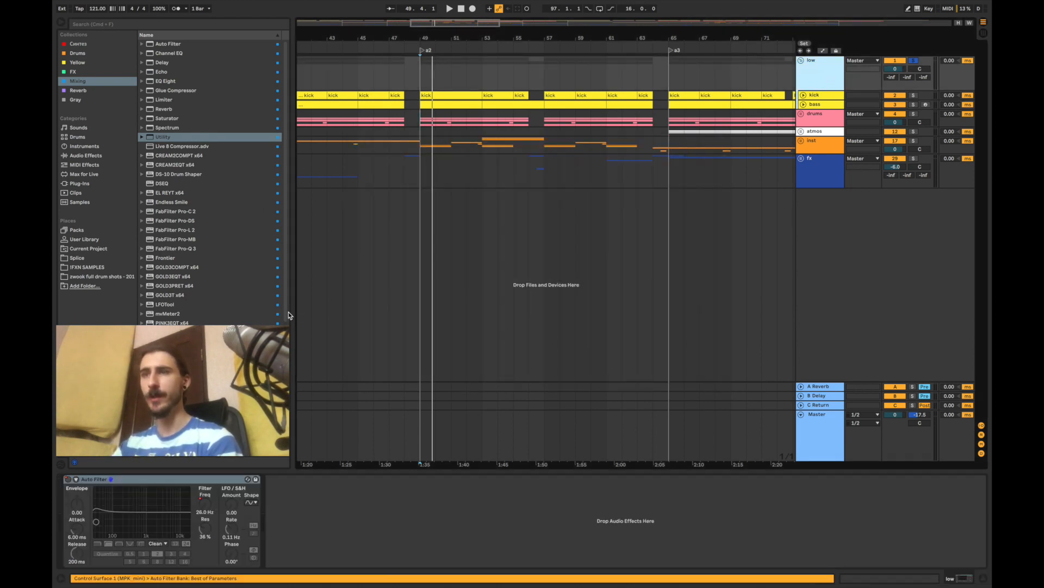
left_click_drag(286, 312, 282, 460)
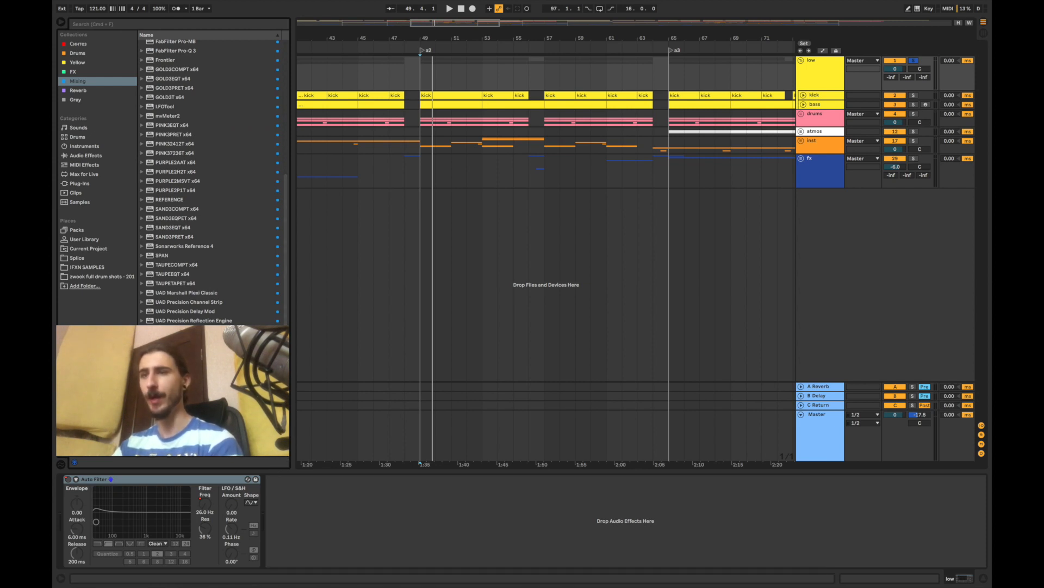
left_click(307, 526)
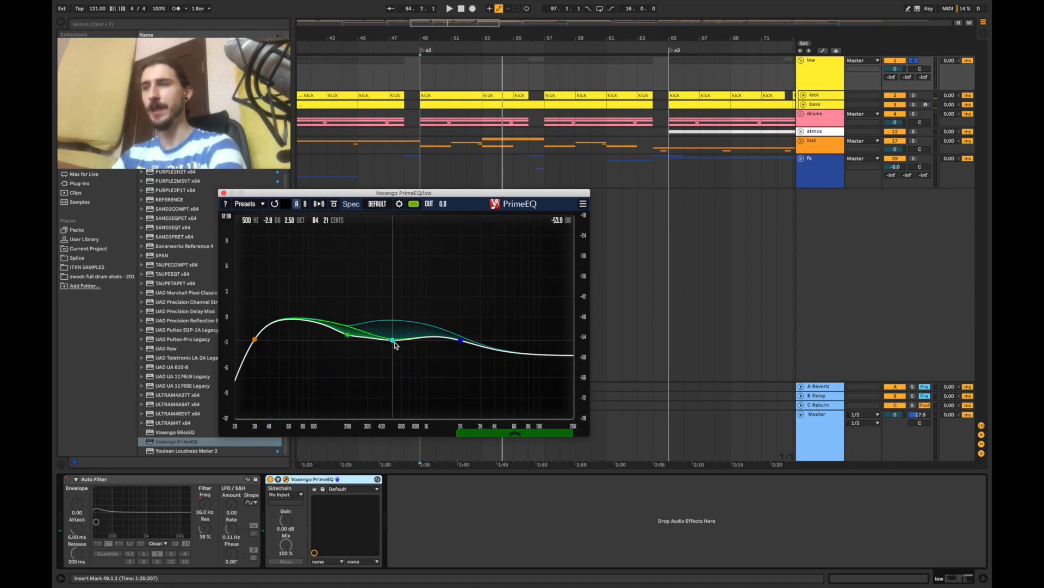
In the low group's PrimeEQ, narrow the 500 Hz cut, set the 200 Hz cut to -1.5 dB, and play the result.
left_click(393, 341)
left_click(509, 434)
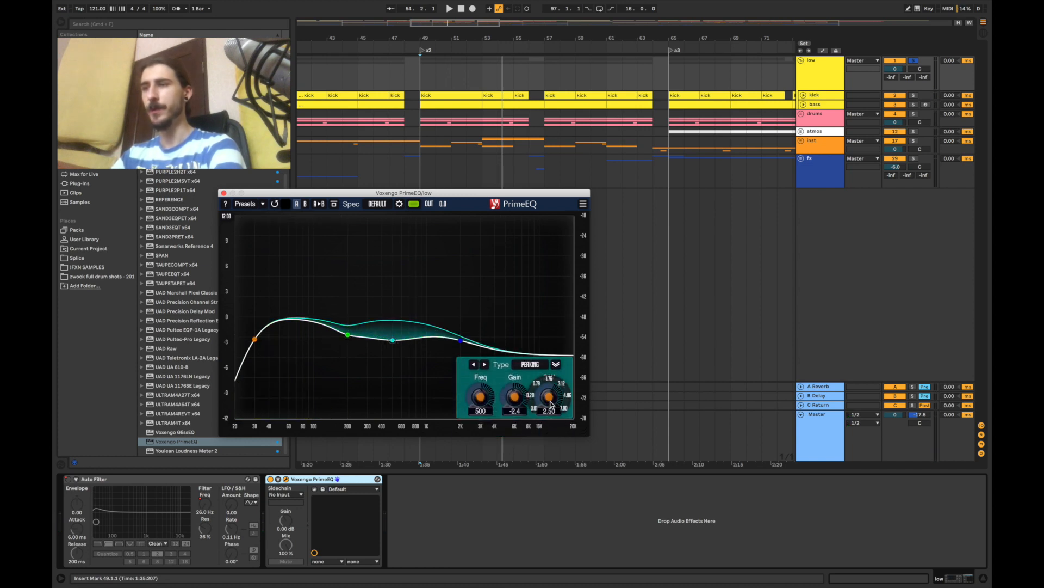
mouse_move(551, 404)
left_mouse_down()
mouse_move(551, 433)
mouse_move(551, 421)
left_mouse_up()
left_click_drag(348, 331, 348, 336)
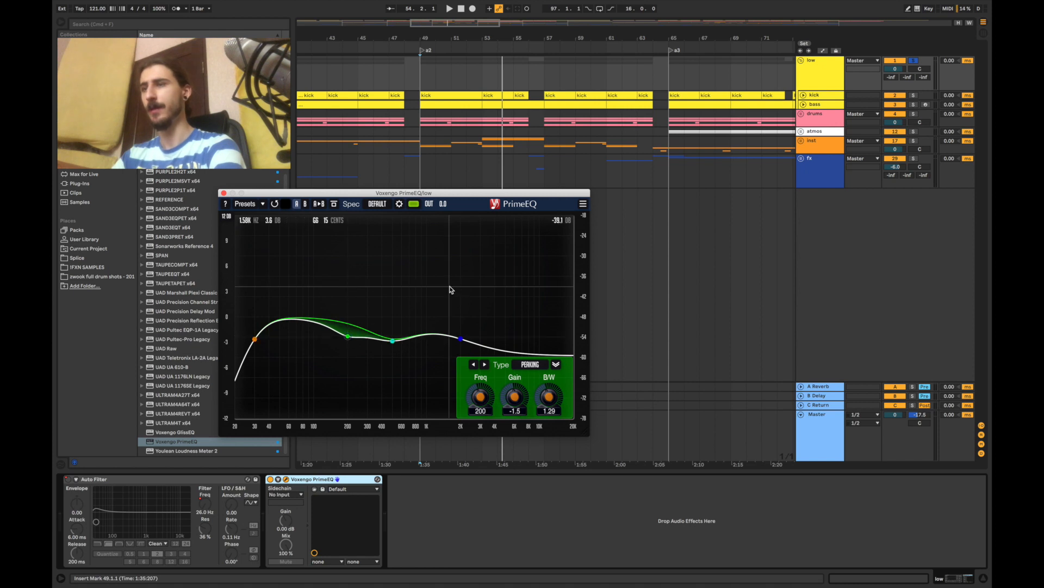
key("space")
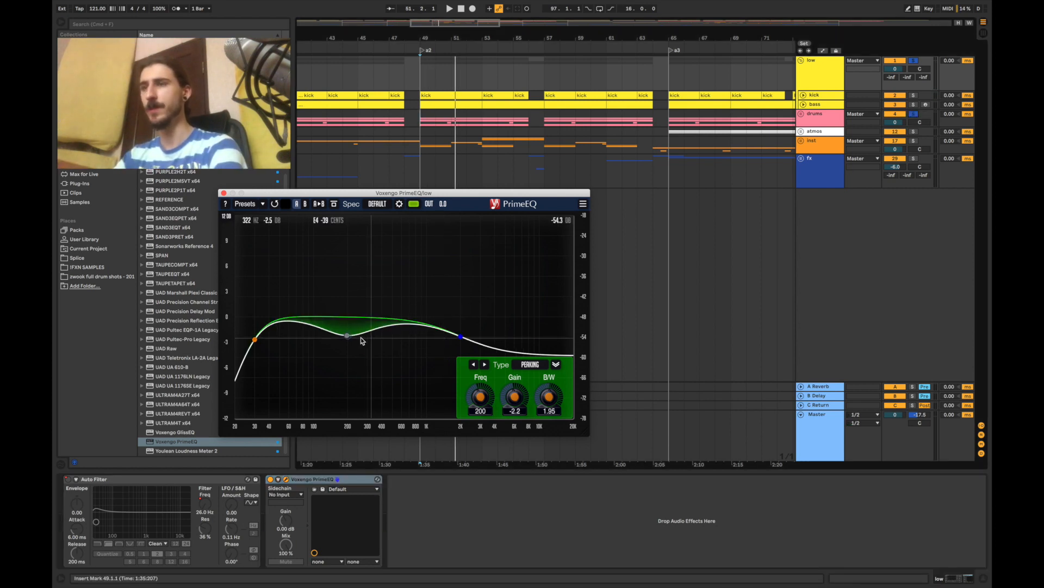
Move the low group's 200 Hz cut to 500 Hz at -2.0 dB with a 1.95-octave bandwidth, and audition it.
key("space")
left_click_drag(347, 335, 392, 336)
key("space")
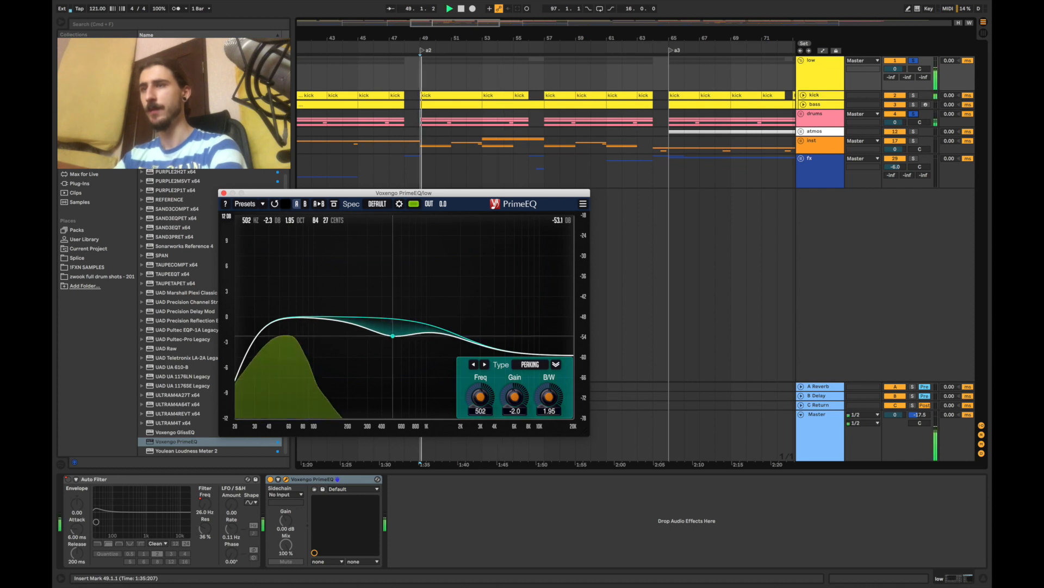
key("space")
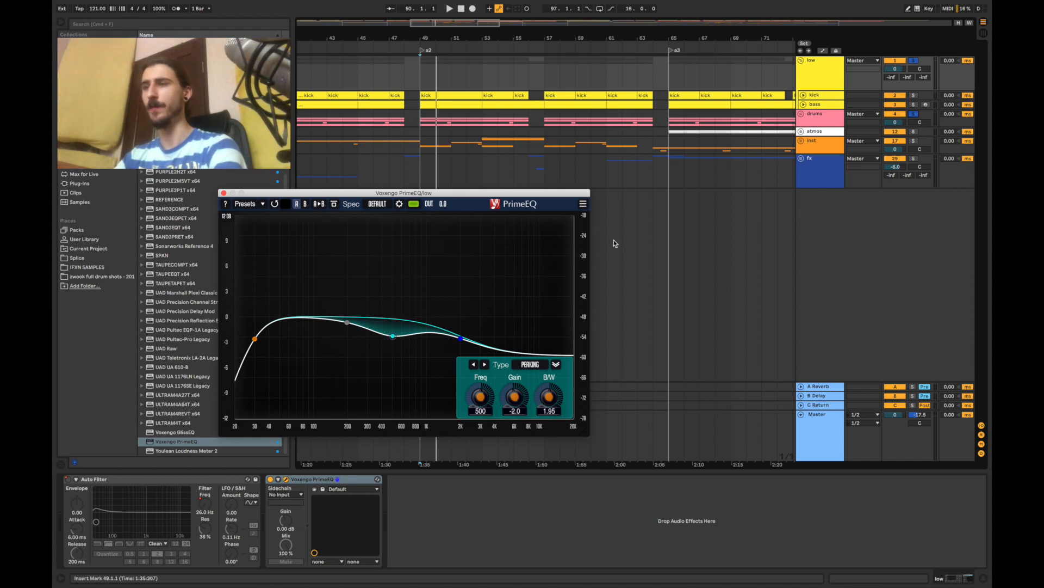
Try the low group's high shelf at 3.94 kHz, settle on 2.00 kHz and -4.3 dB, audition it and close the EQ.
left_click(461, 338)
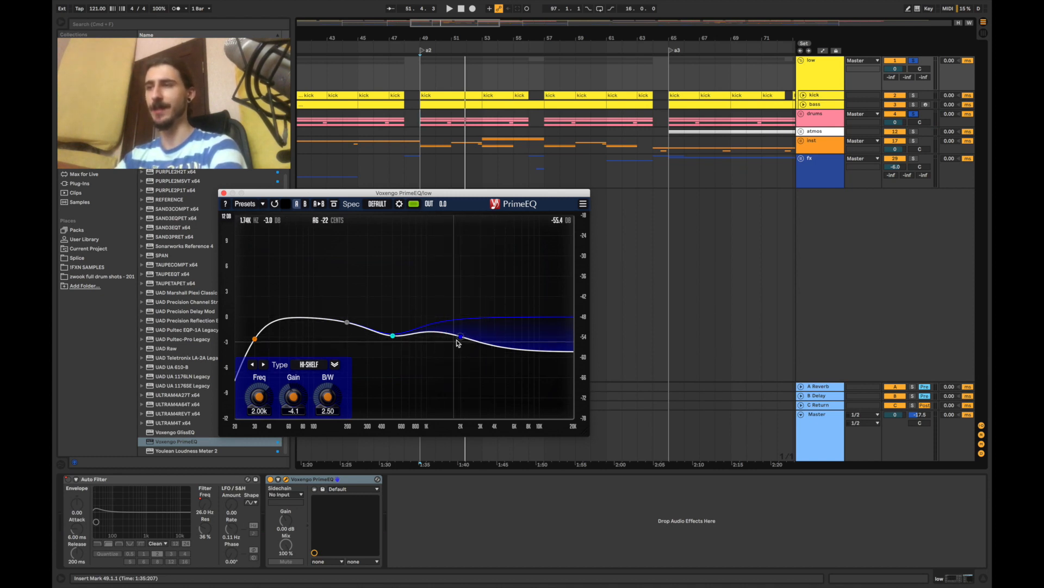
left_click_drag(458, 337, 493, 335)
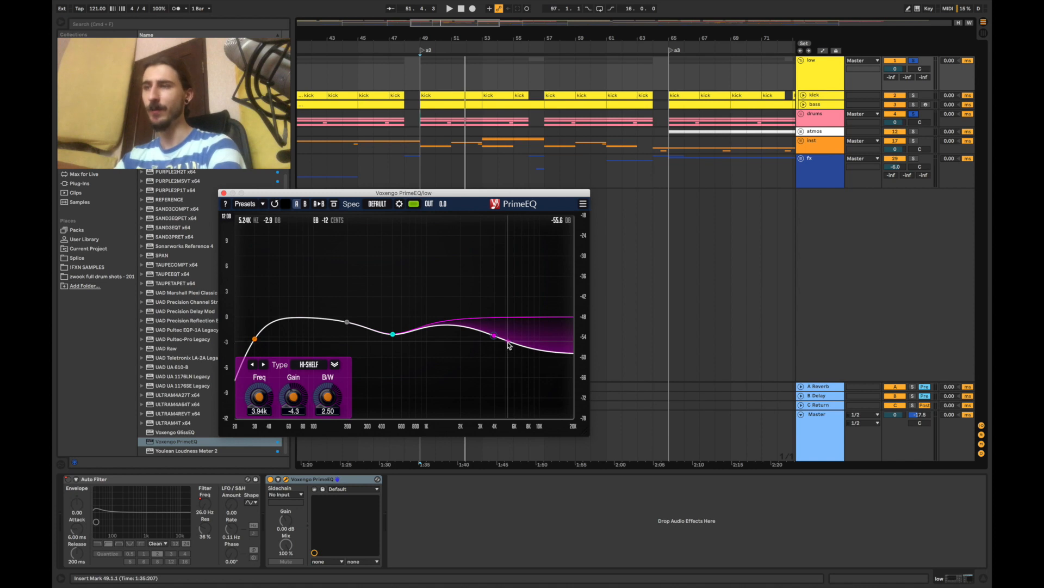
left_click_drag(495, 336, 461, 337)
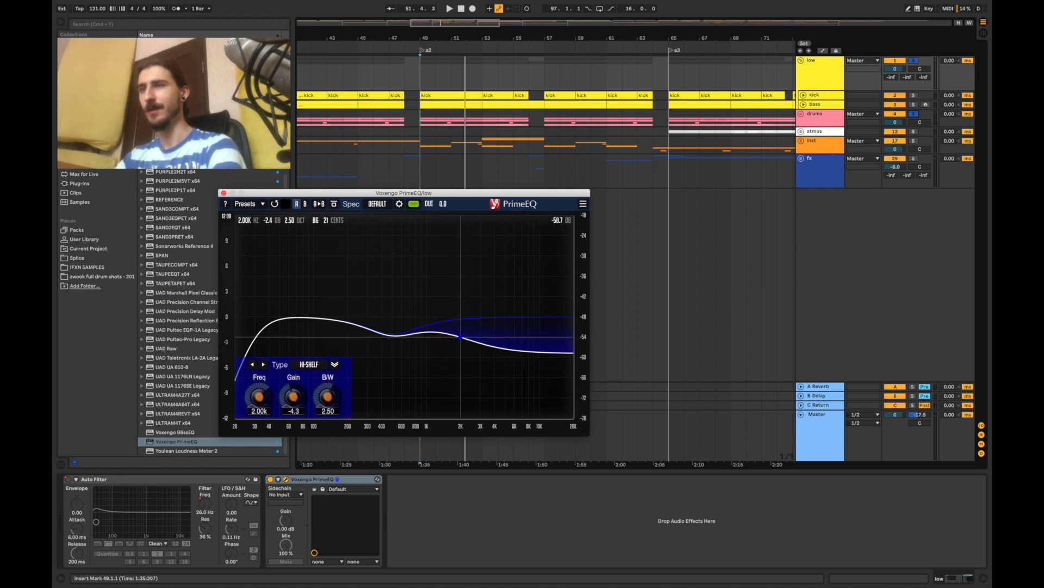
key("space")
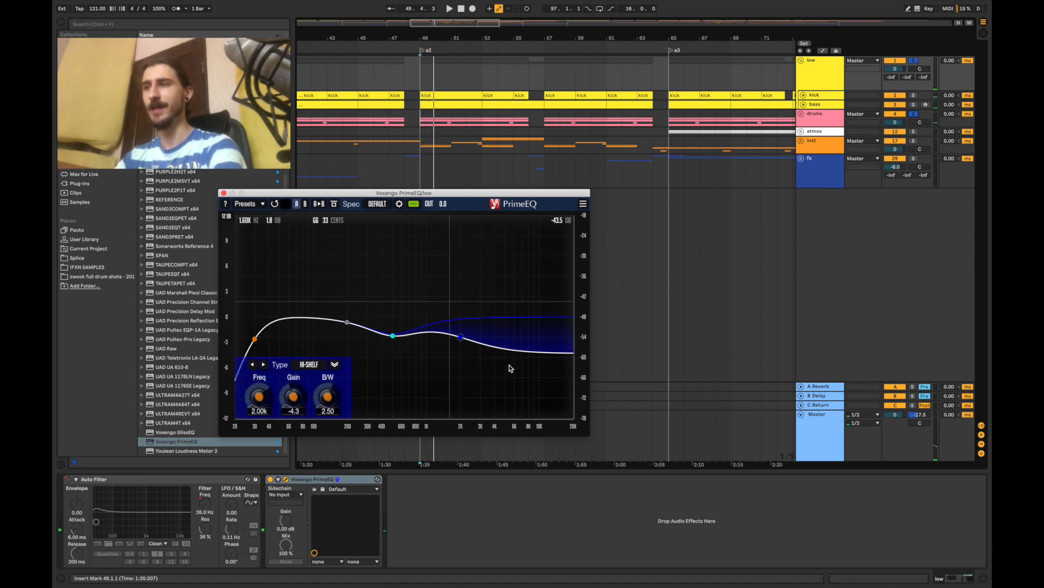
key("super+w")
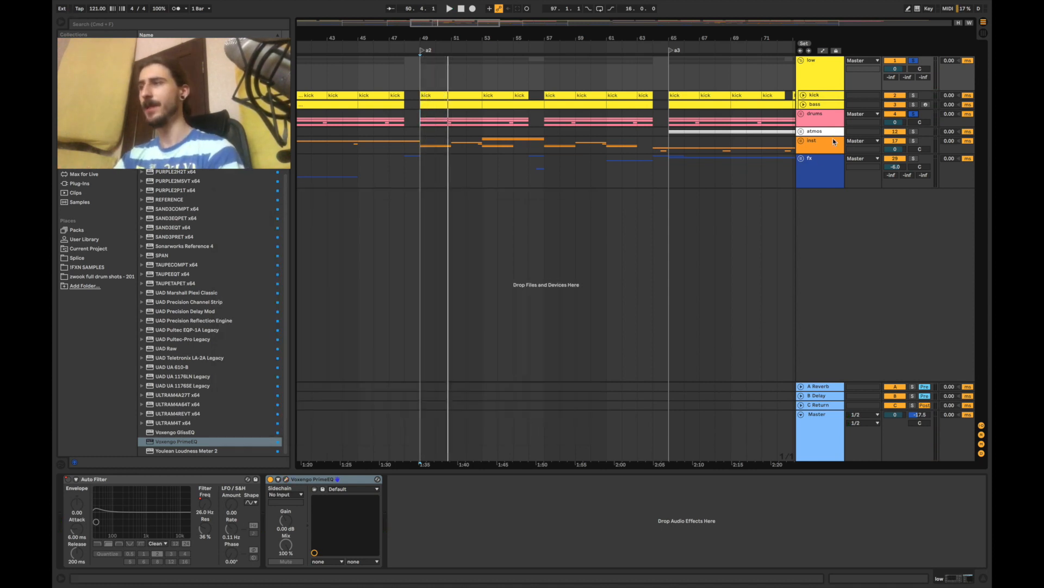
Review the PrimeEQ curves on the bass track, the kick track and the low group.
left_click(819, 107)
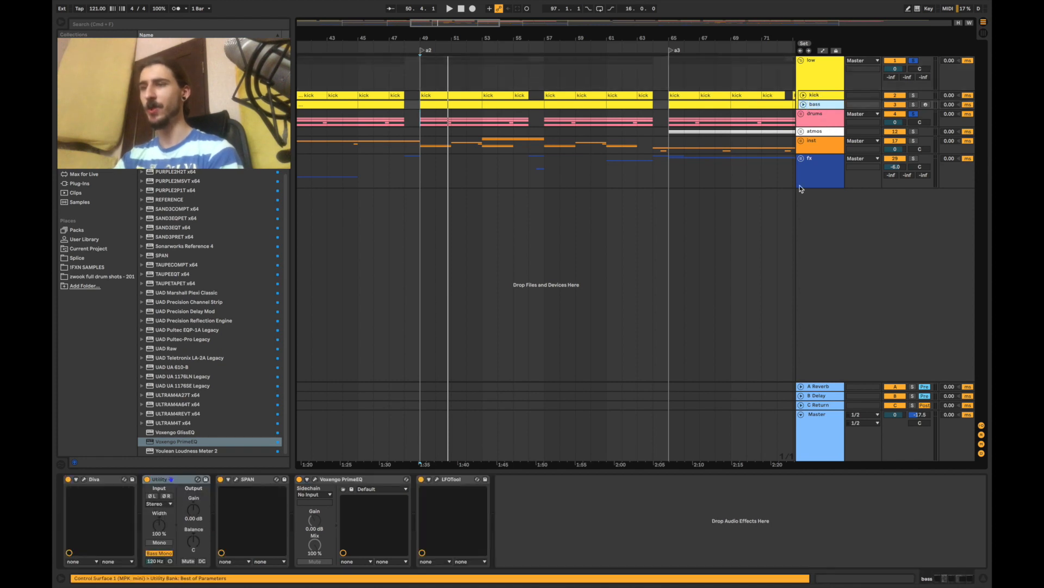
left_click(316, 480)
left_click(355, 139)
left_click(827, 97)
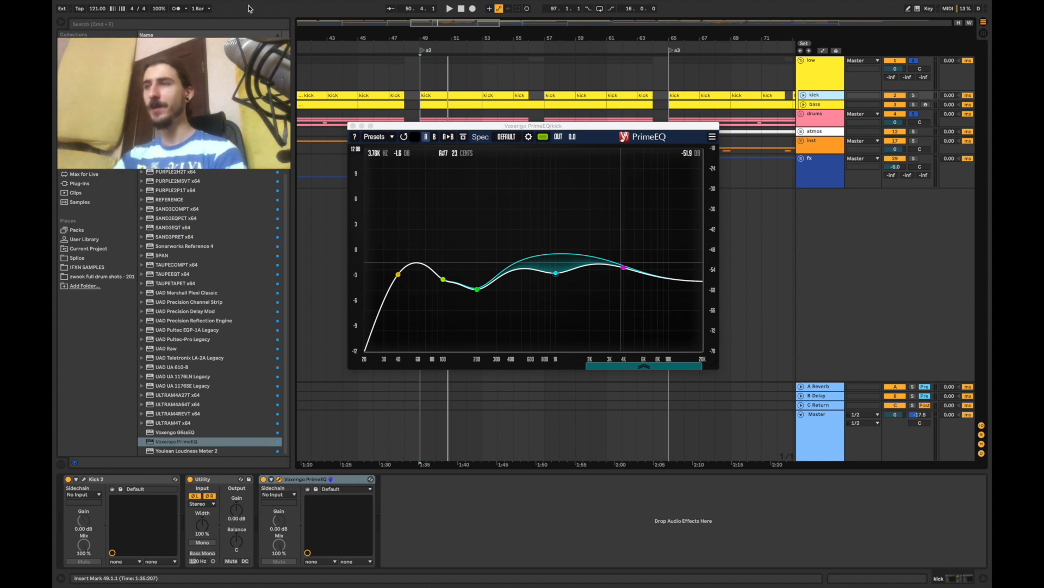
left_click(353, 126)
key("Down")
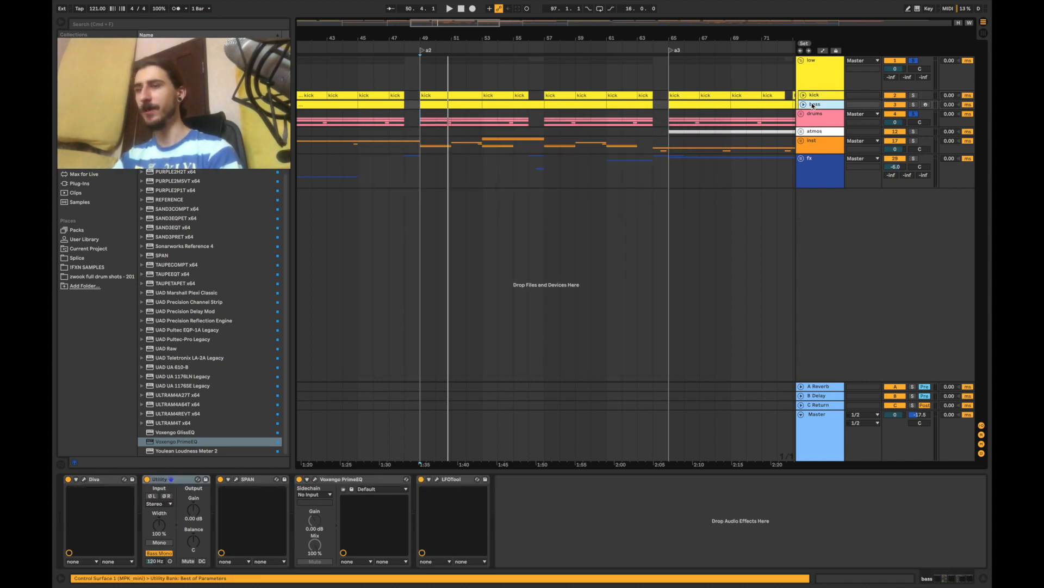
left_click(315, 479)
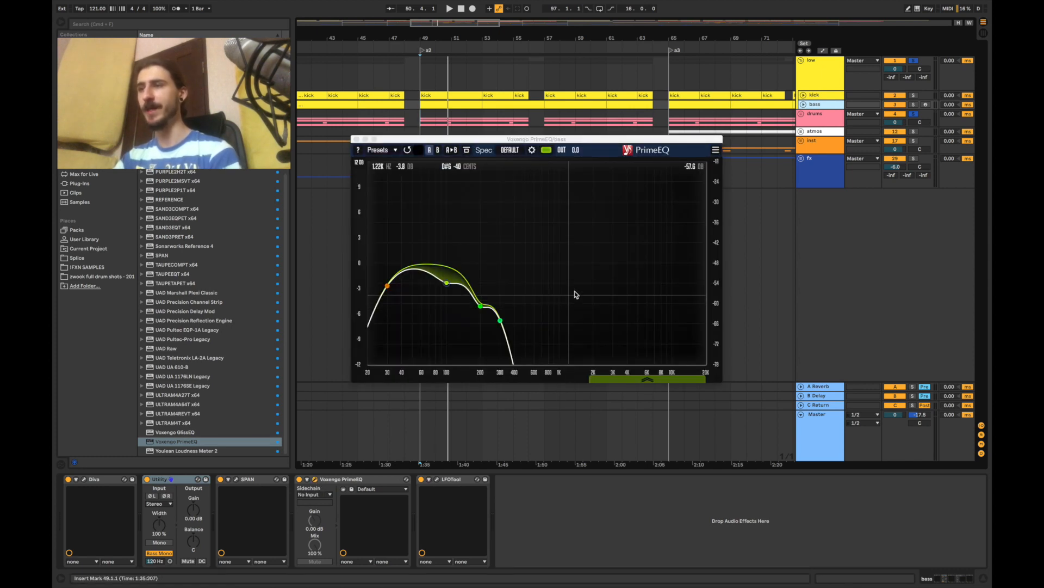
left_click(580, 306)
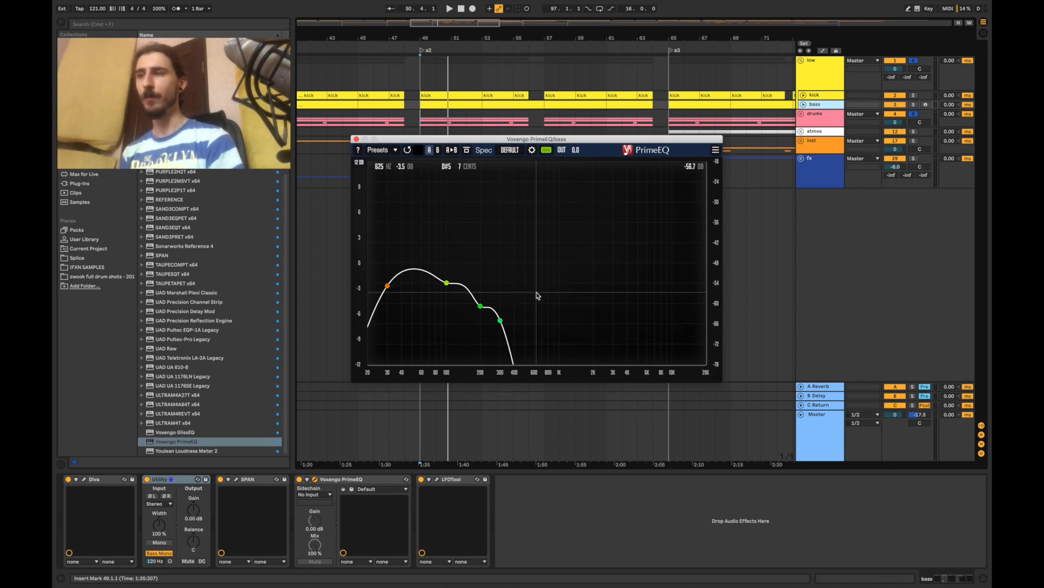
left_click(356, 139)
left_click(824, 83)
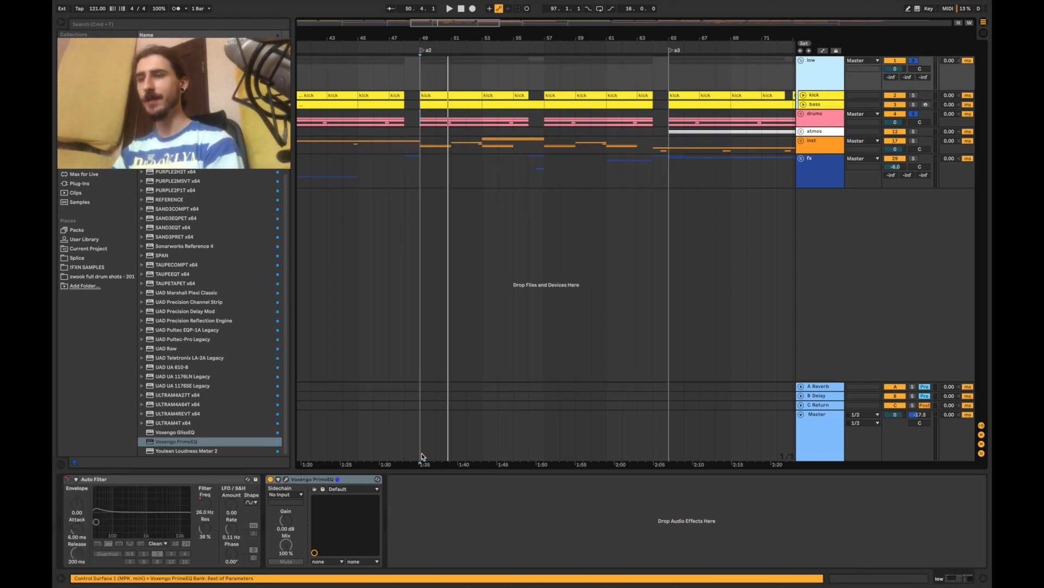
left_click(286, 480)
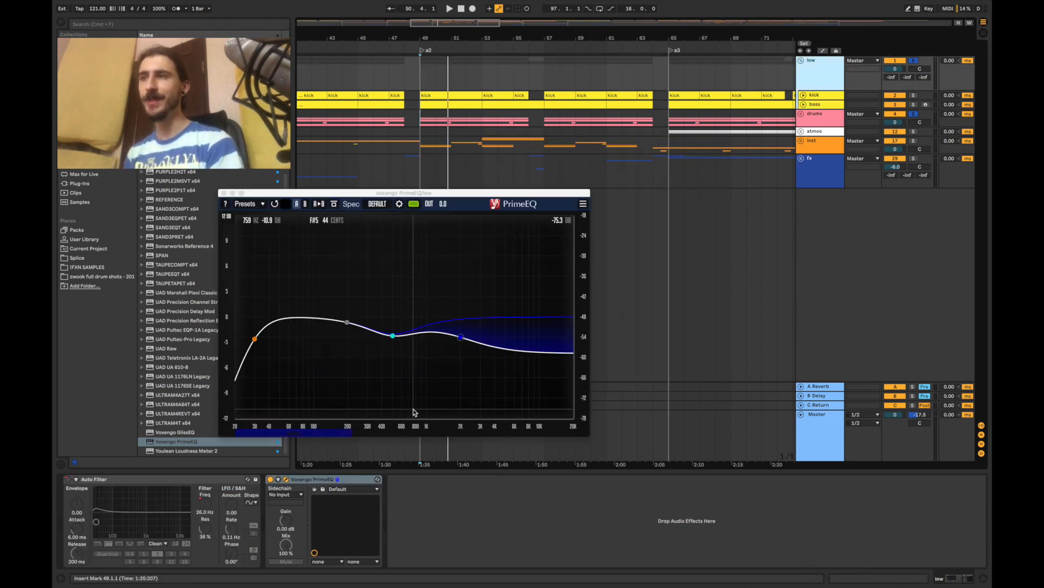